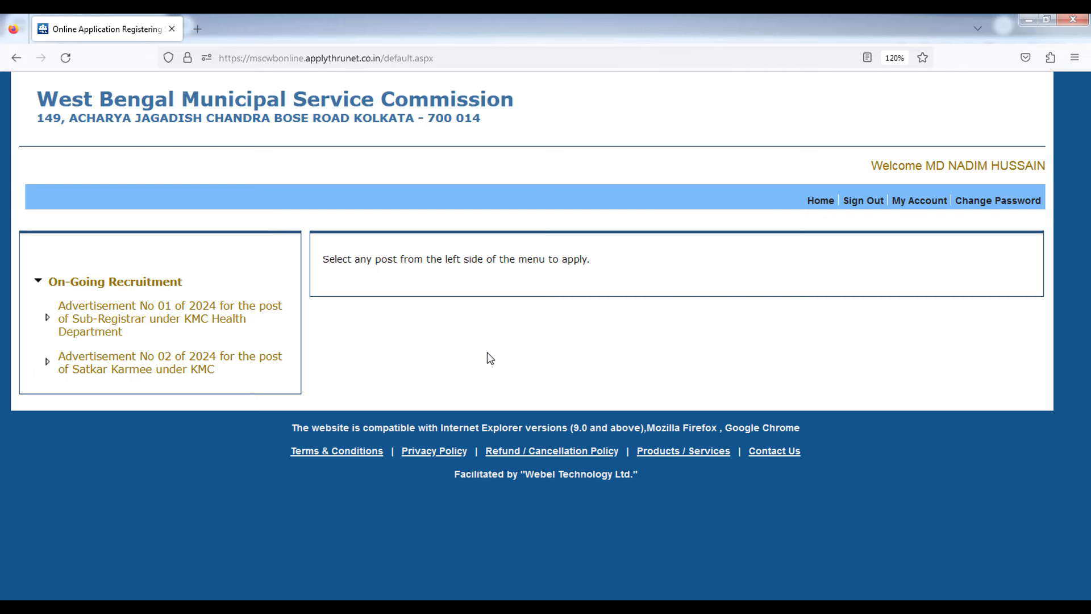
# - Sign out, go to the log-in page, and open the New Applicant Sign Up form
pyautogui.click(863, 201)
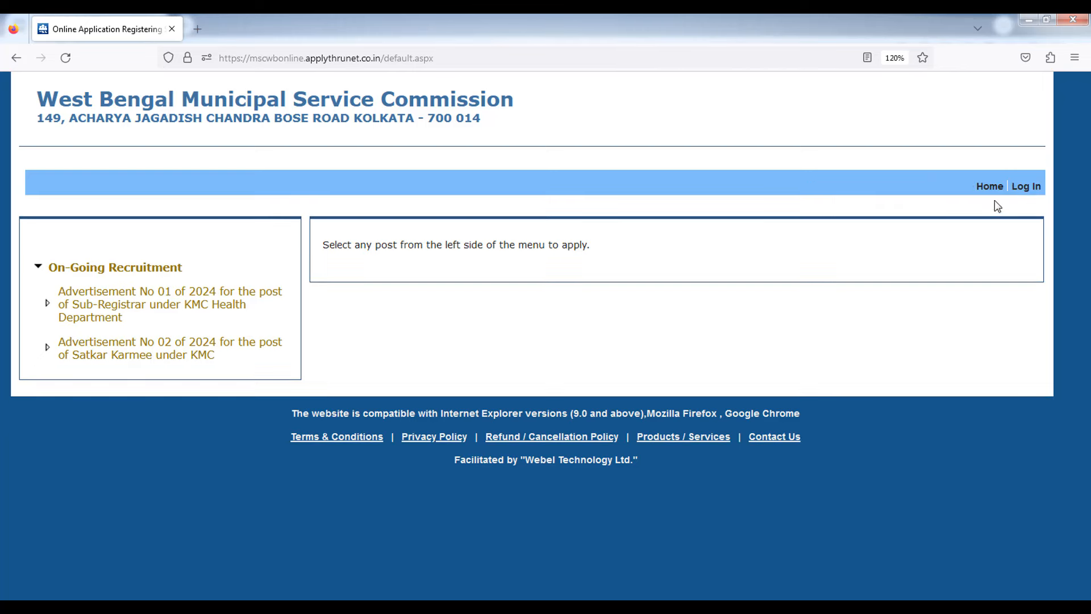
pyautogui.click(1028, 187)
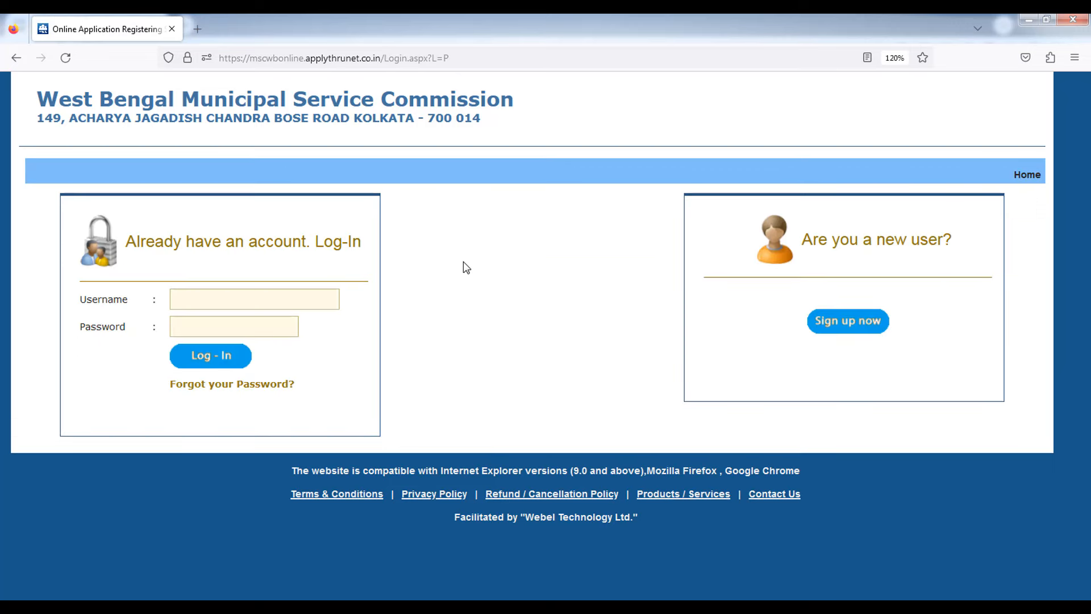
pyautogui.doubleClick(91, 303)
pyautogui.moveTo(81, 327); pyautogui.dragTo(118, 350)
pyautogui.click(120, 352)
pyautogui.click(195, 300)
pyautogui.click(137, 360)
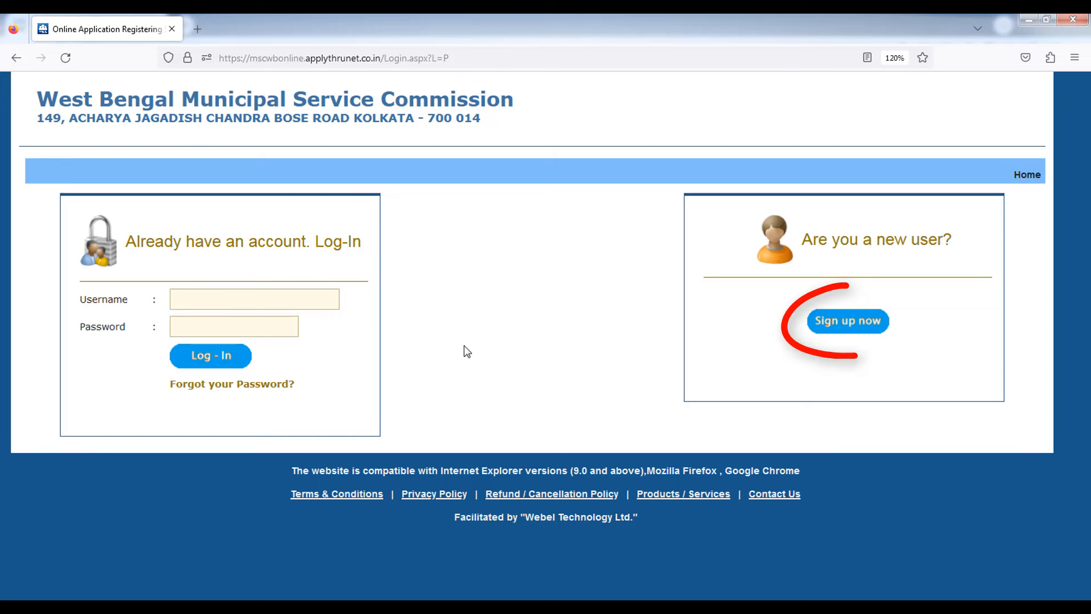
pyautogui.click(847, 327)
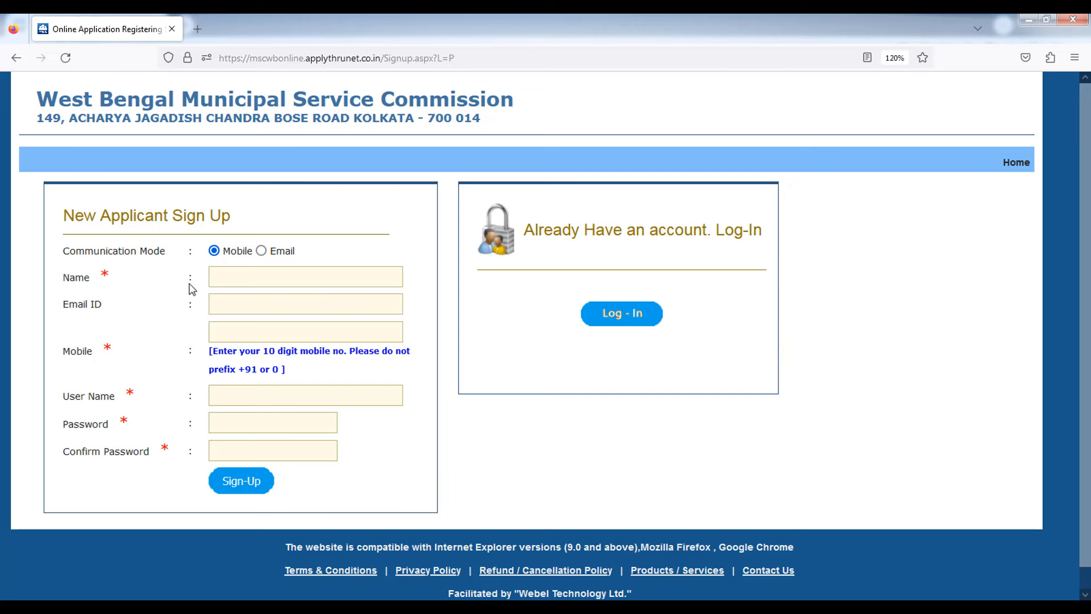
# - Fill the sign-up Name, Email ID and Mobile fields with the applicant's autofill details
pyautogui.click(220, 277)
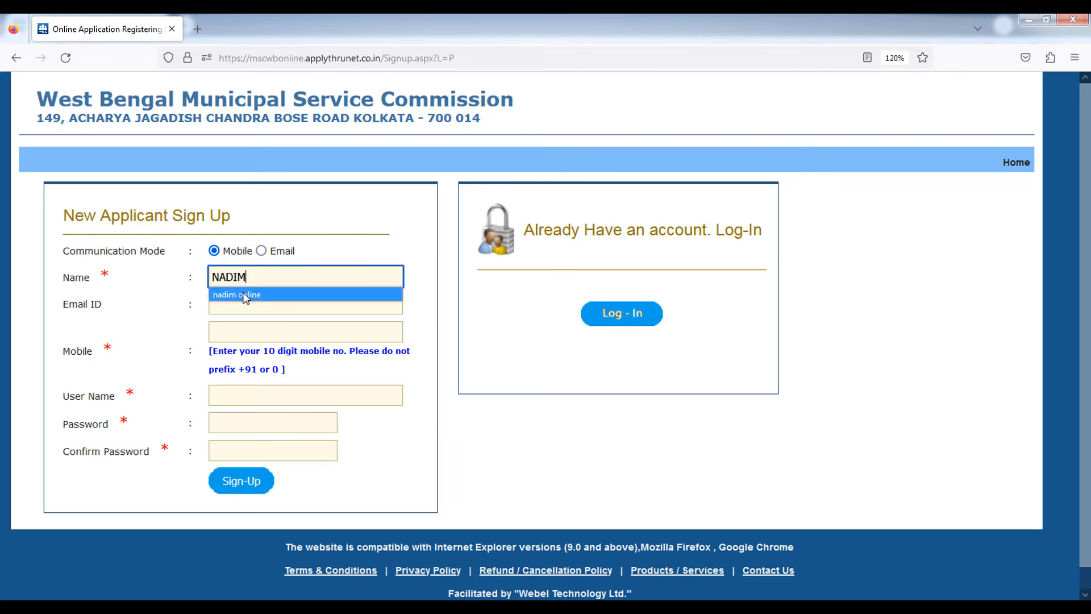
pyautogui.click(244, 294)
pyautogui.click(245, 295)
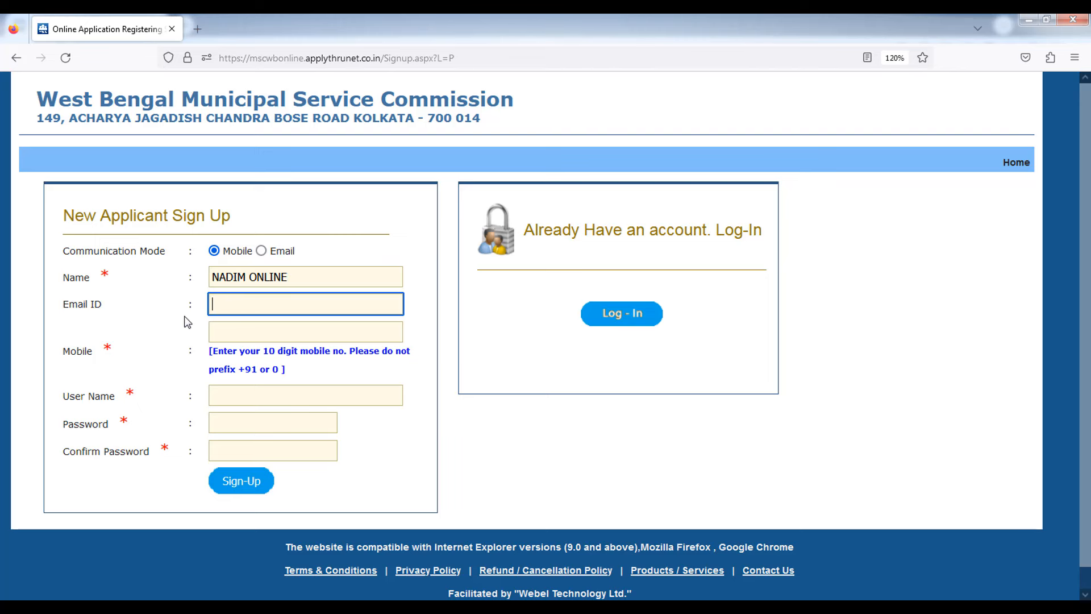
pyautogui.write('Ag')
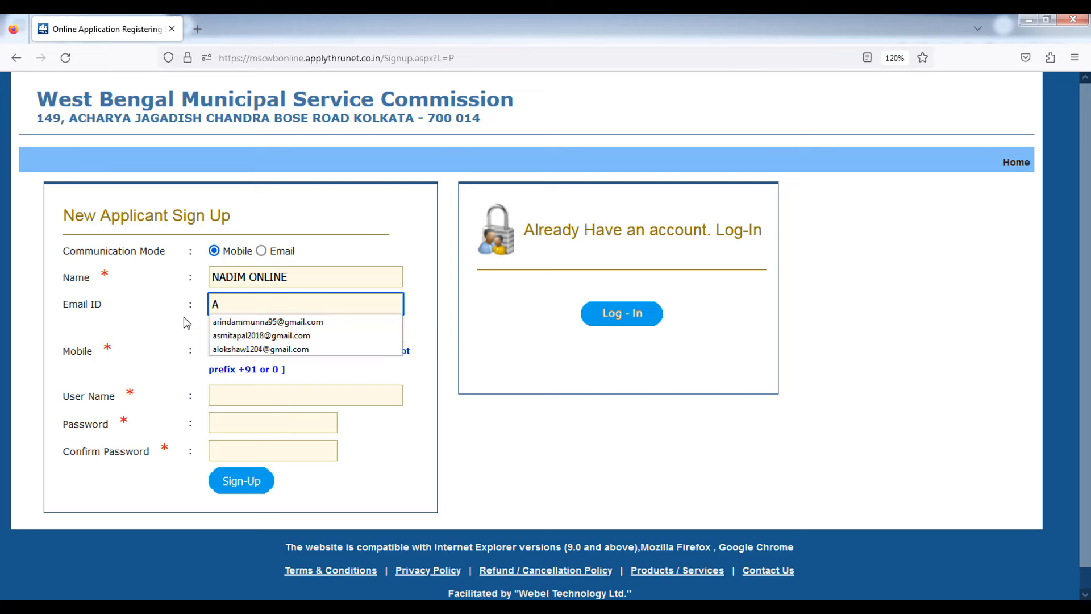
pyautogui.press('BackSpace')
pyautogui.press('BackSpace')
pyautogui.write('mdna')
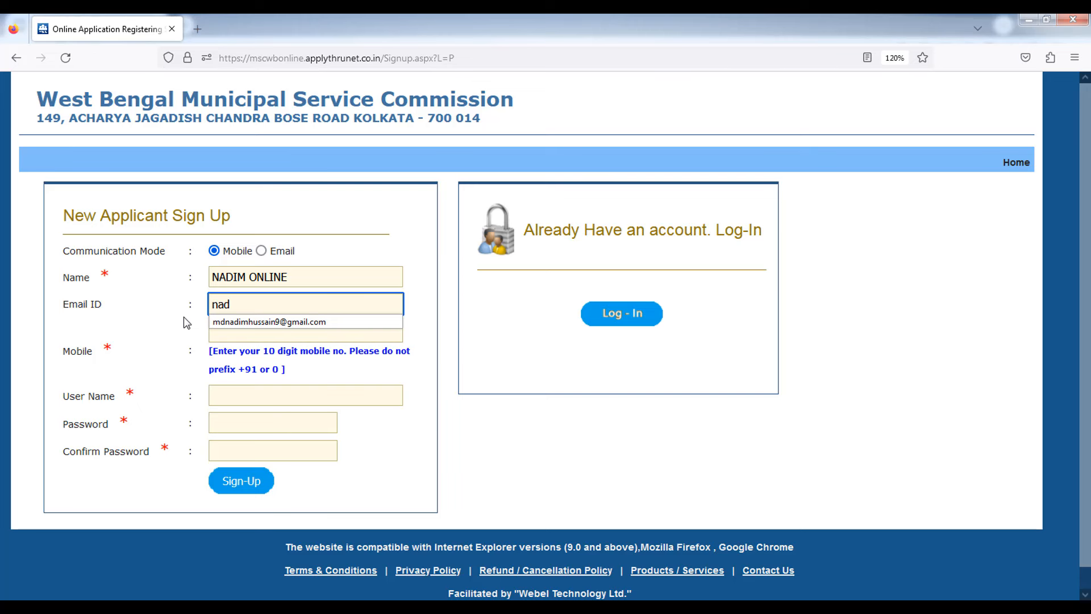
pyautogui.click(251, 316)
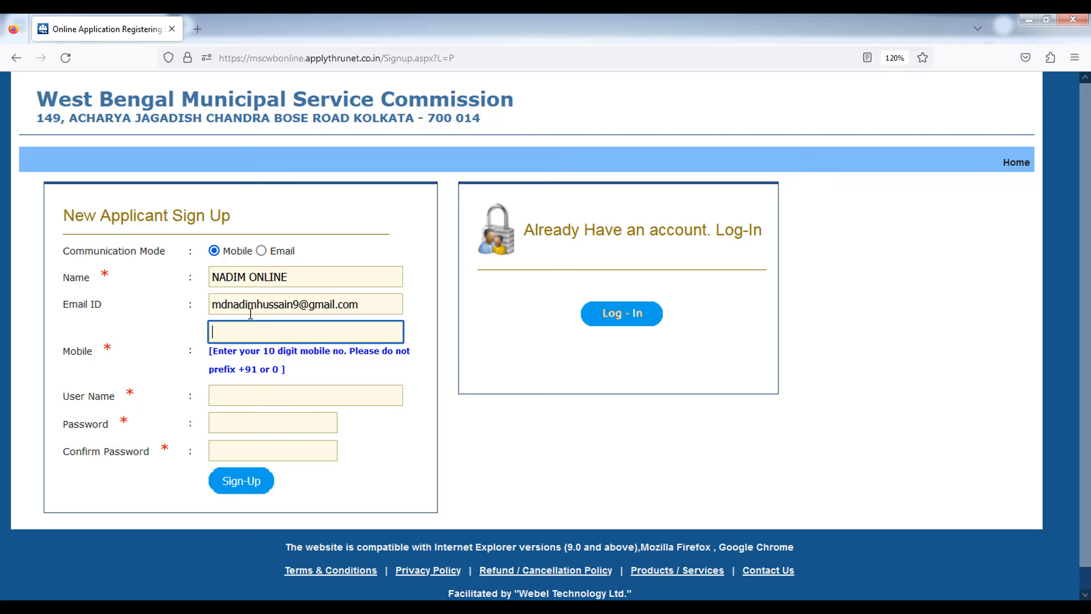
pyautogui.hotkey('ctrl', 'v')
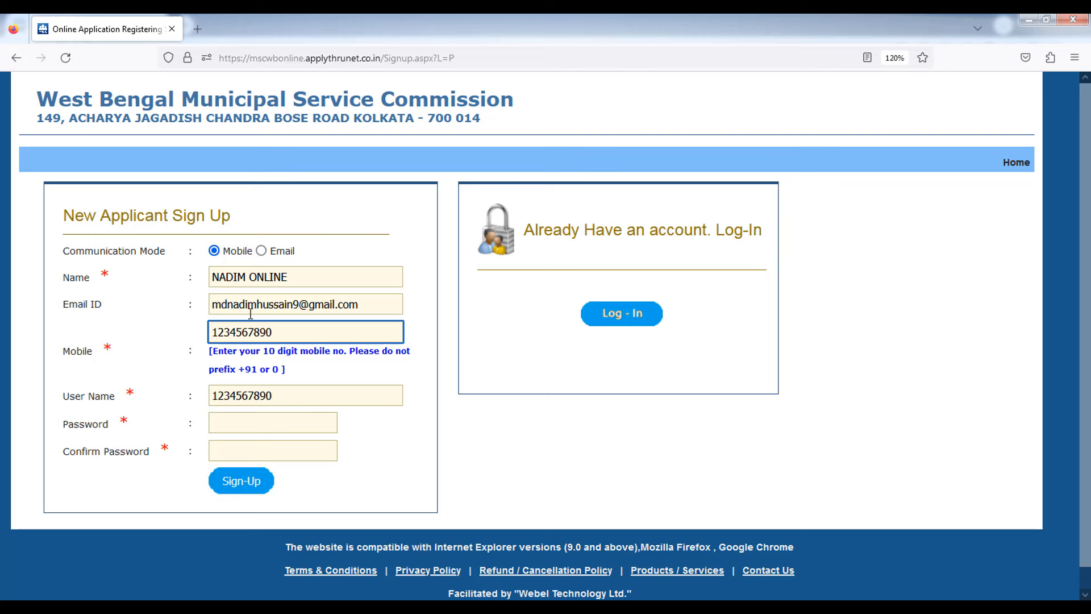
pyautogui.click(68, 423)
# - Point out the Password, Confirm Password and user name fields, then switch to the log-in page
pyautogui.moveTo(62, 424); pyautogui.dragTo(112, 424)
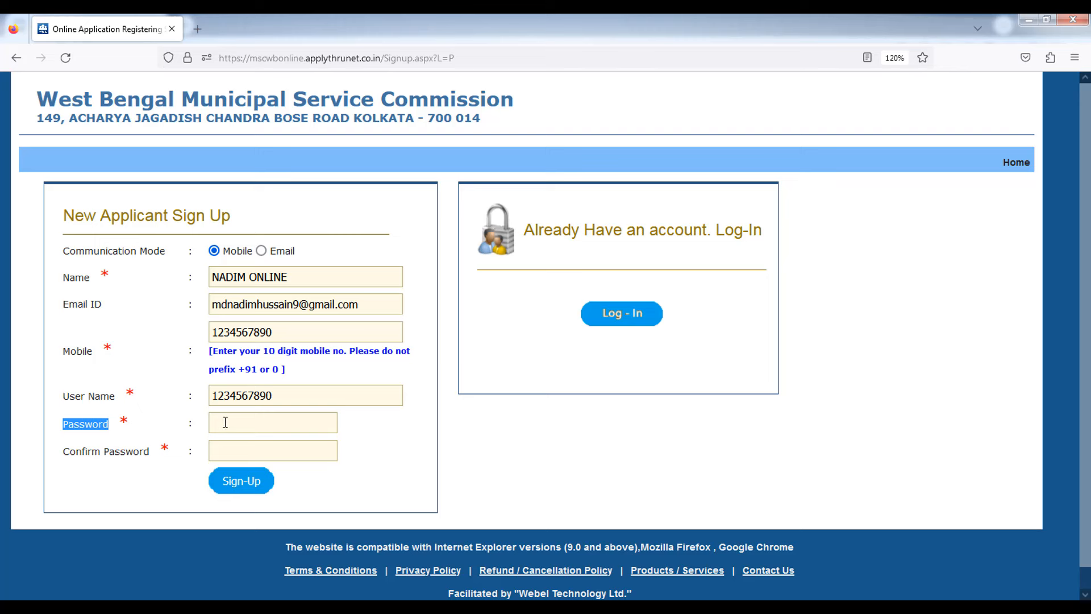
pyautogui.moveTo(69, 452); pyautogui.dragTo(133, 455)
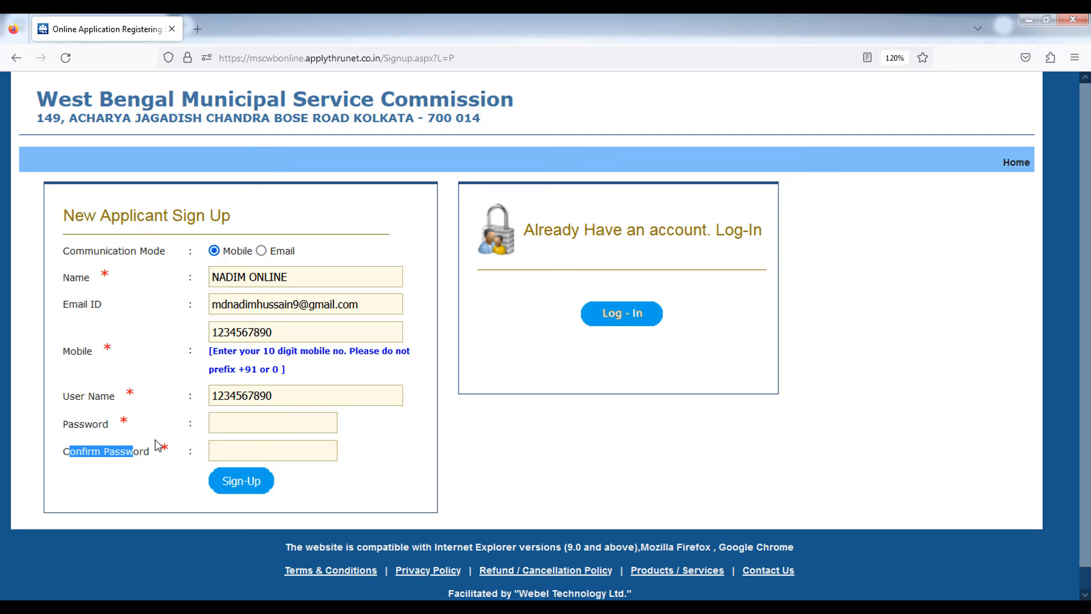
pyautogui.click(119, 470)
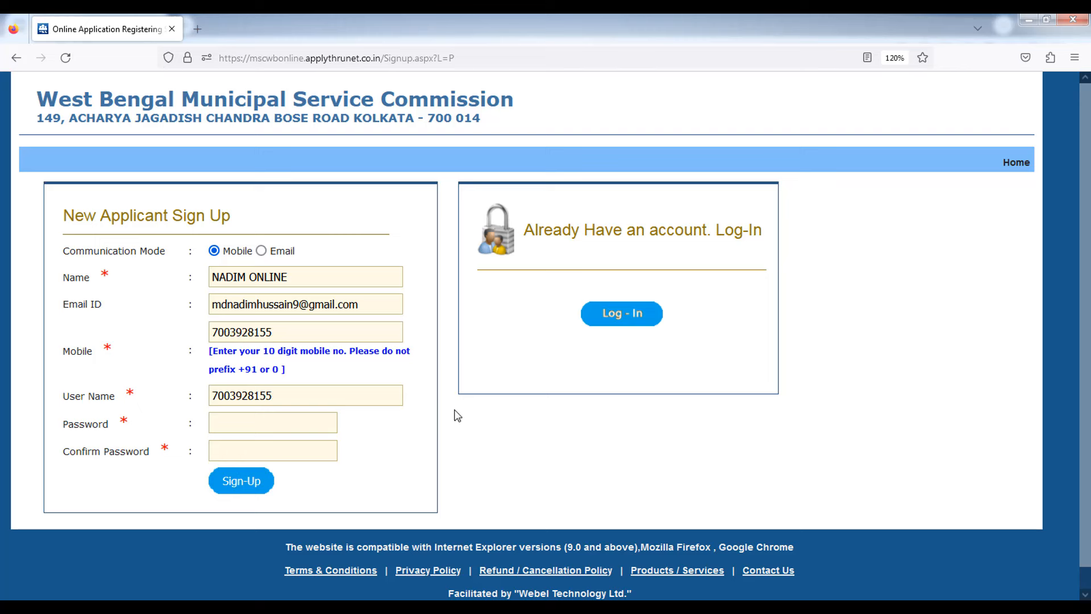
pyautogui.doubleClick(275, 384)
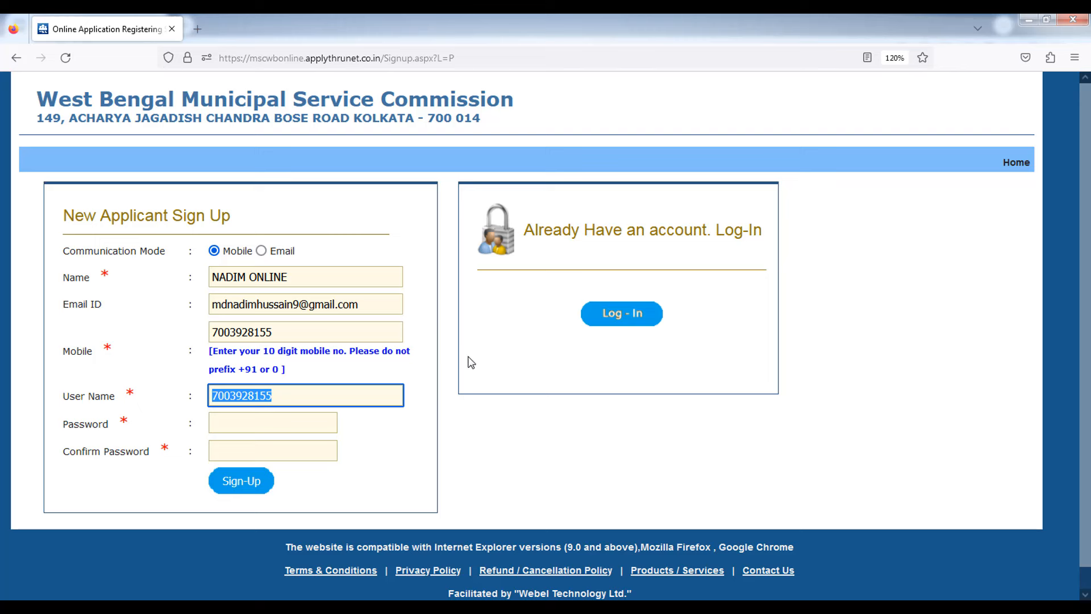
pyautogui.click(634, 393)
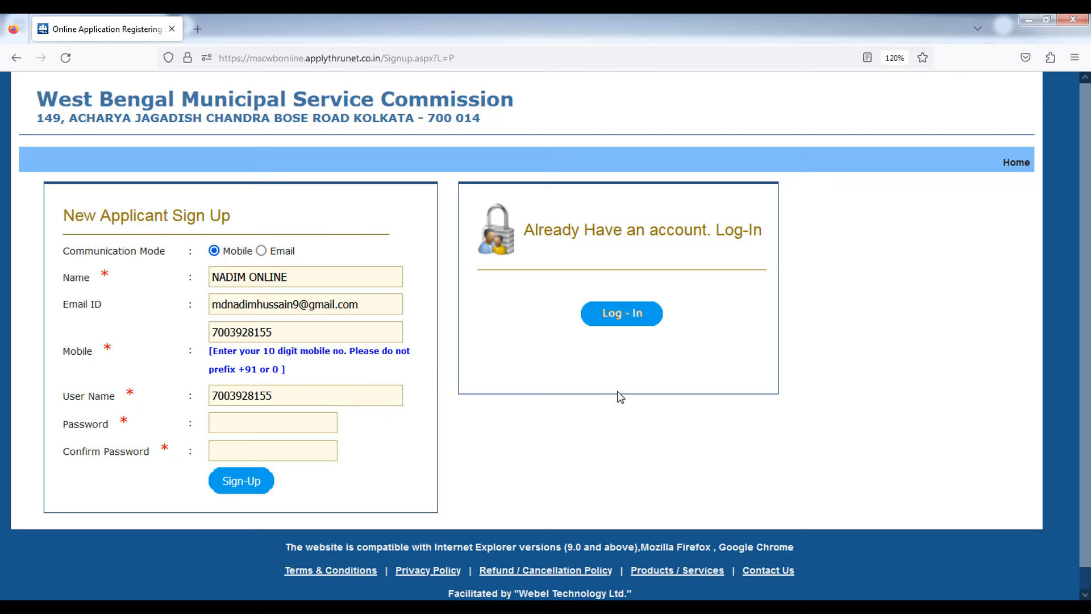
pyautogui.click(606, 319)
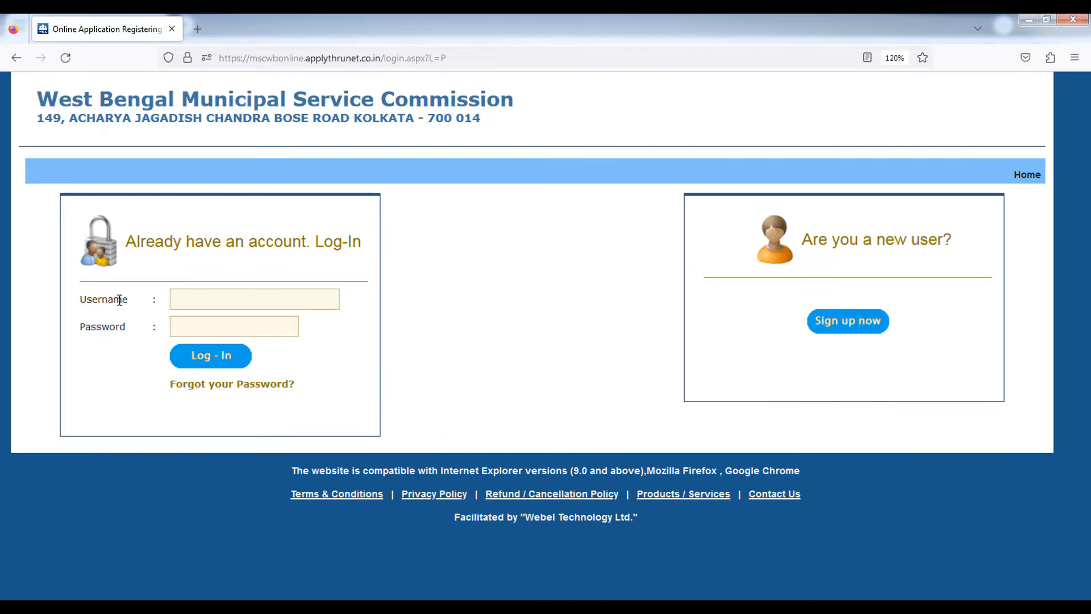
# - Log in with the saved applicant credentials and acknowledge the Successfully Logged In alert
pyautogui.click(189, 296)
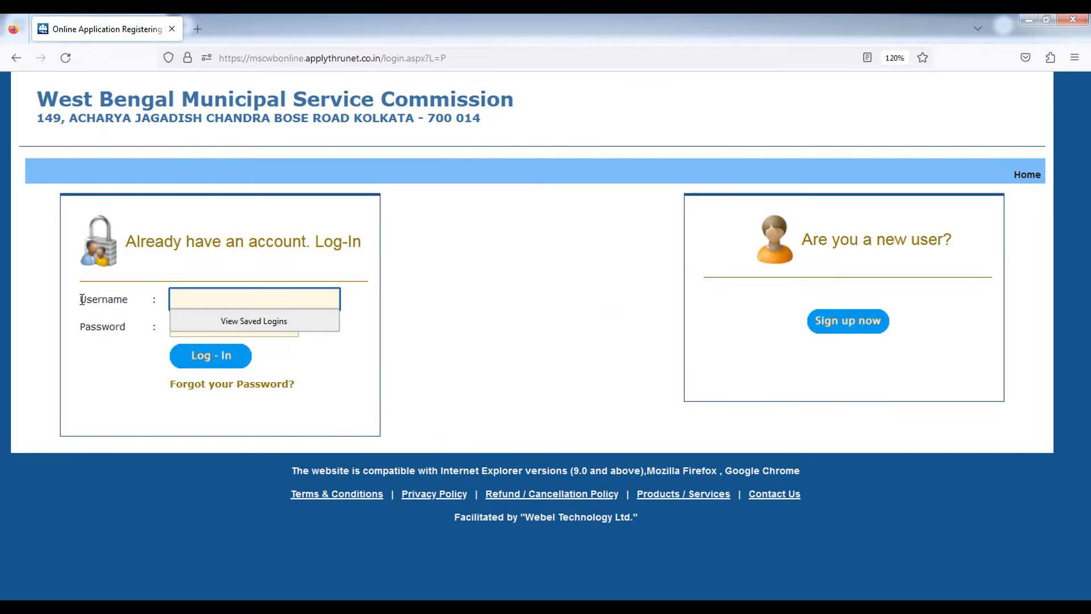
pyautogui.moveTo(81, 299); pyautogui.dragTo(121, 297)
pyautogui.moveTo(71, 330); pyautogui.dragTo(129, 319)
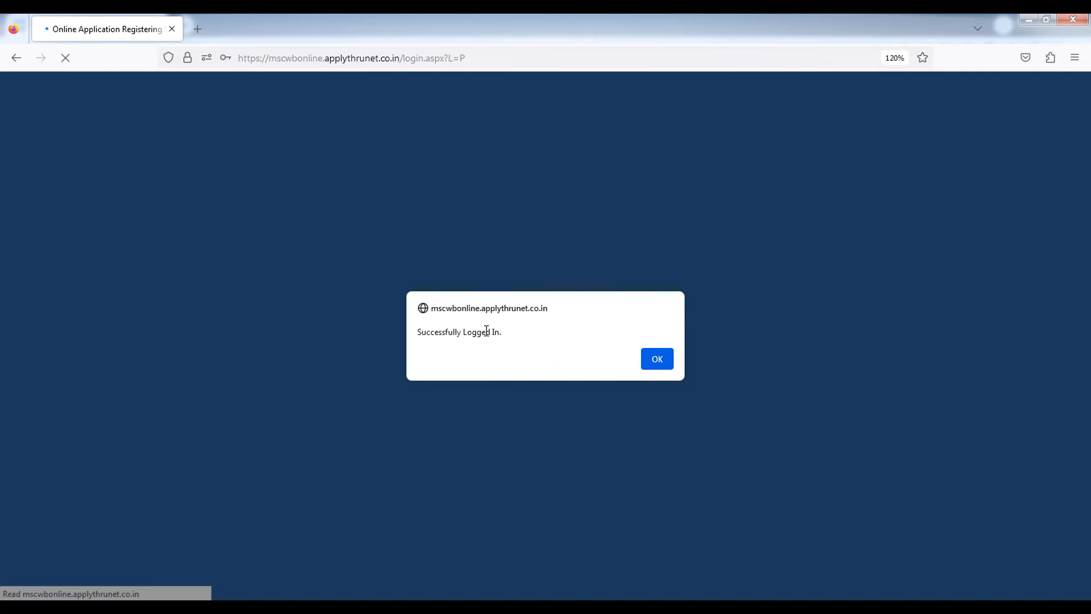
pyautogui.click(643, 358)
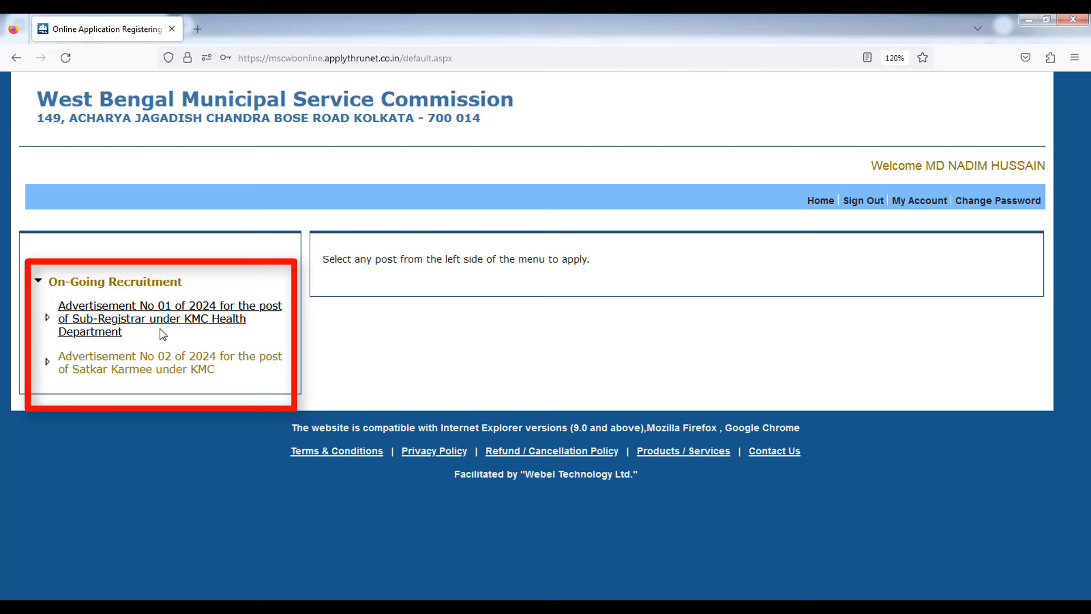
# - Open Advertisement No 02 of 2024 for Satkar Karmee under KMC and choose Apply Online
pyautogui.click(150, 373)
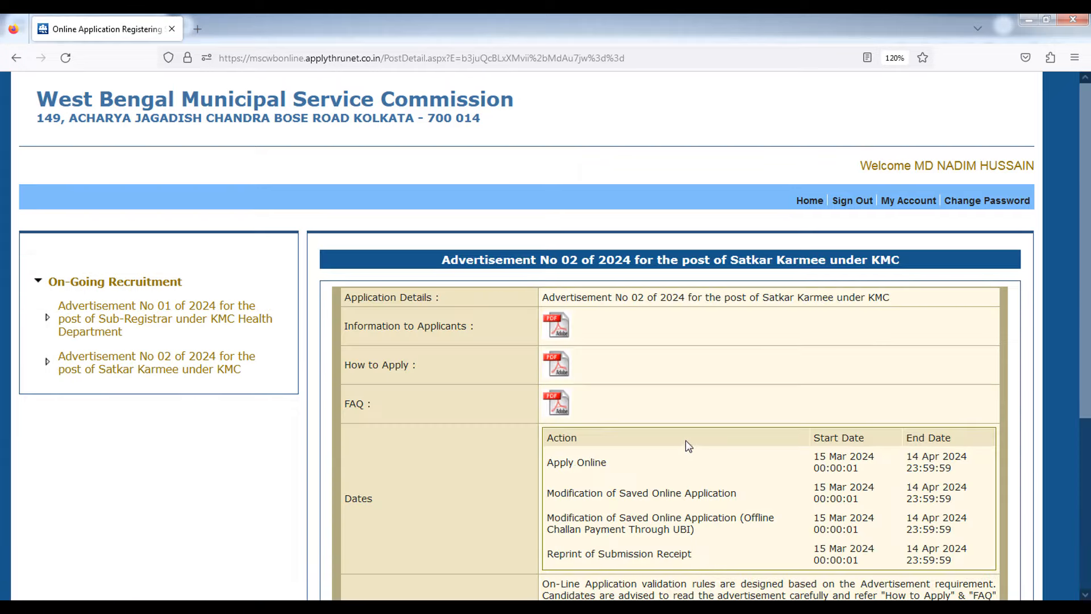
pyautogui.scroll(-5, 691, 422)
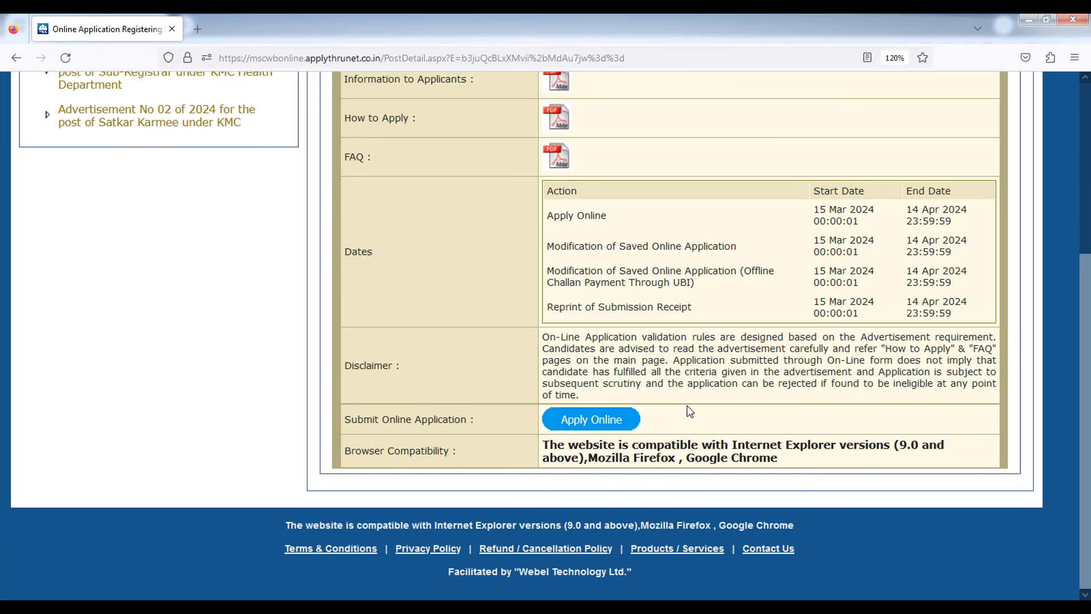
pyautogui.click(601, 425)
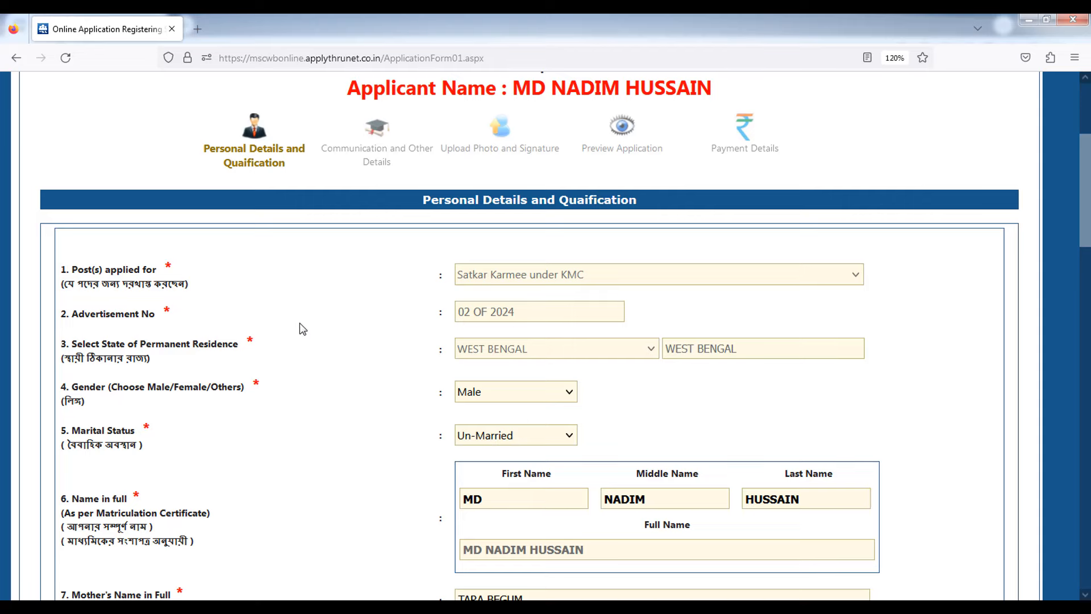
pyautogui.scroll(2, 301, 329)
pyautogui.scroll(-3, 302, 328)
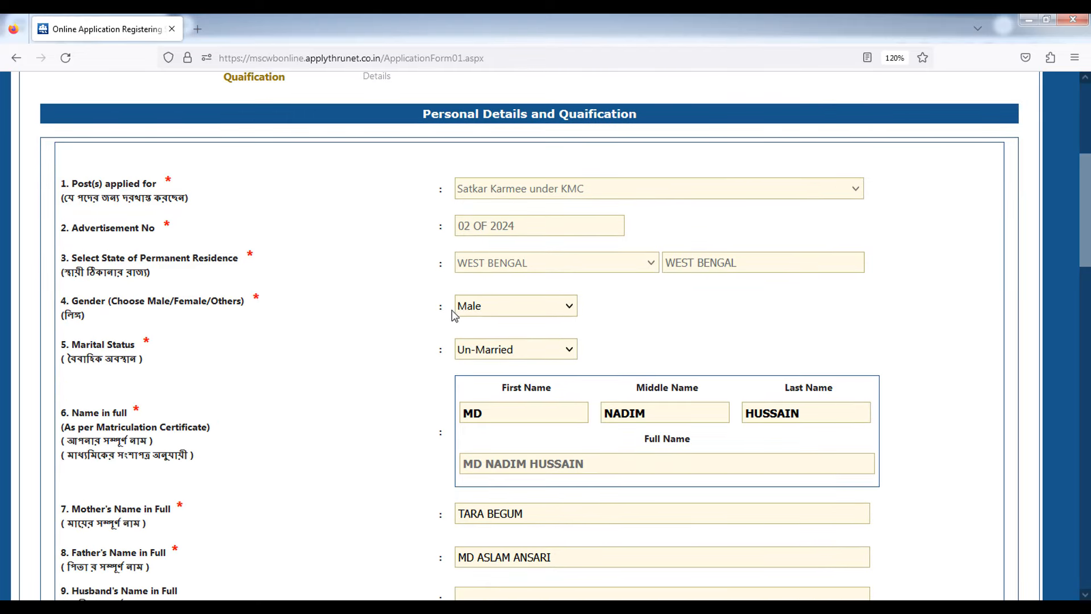
pyautogui.click(478, 311)
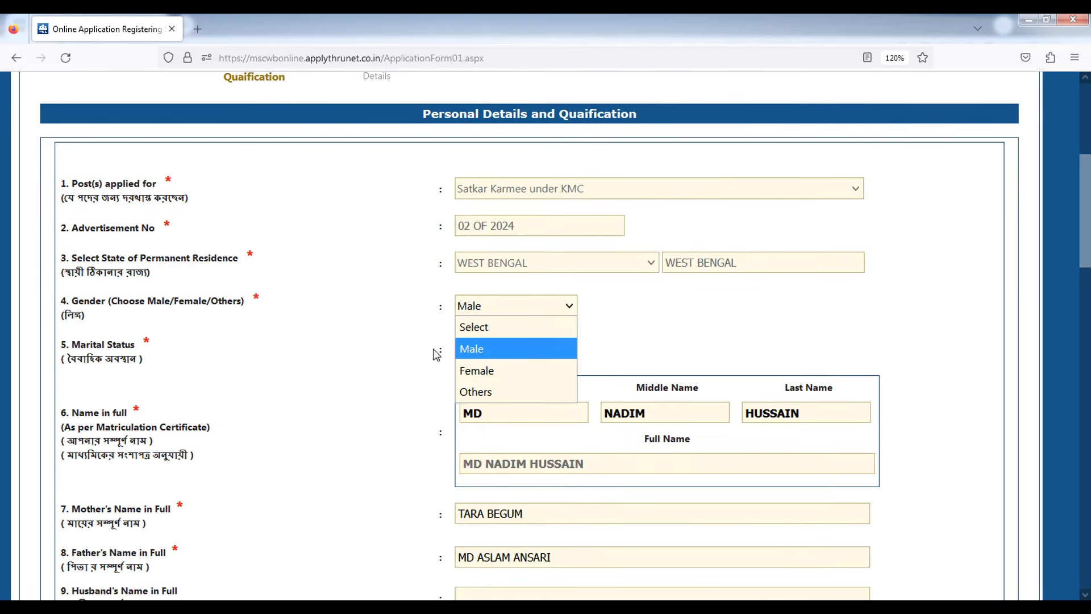
pyautogui.click(453, 368)
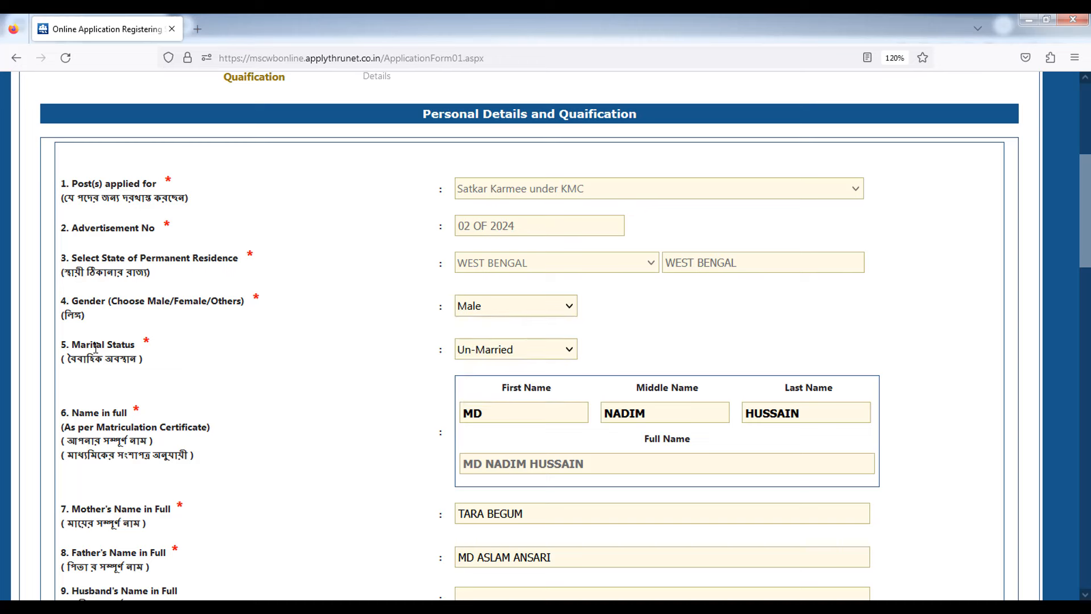
pyautogui.moveTo(91, 344); pyautogui.dragTo(126, 345)
pyautogui.click(302, 421)
pyautogui.moveTo(87, 359); pyautogui.dragTo(247, 356)
pyautogui.click(341, 367)
pyautogui.scroll(-2, 420, 406)
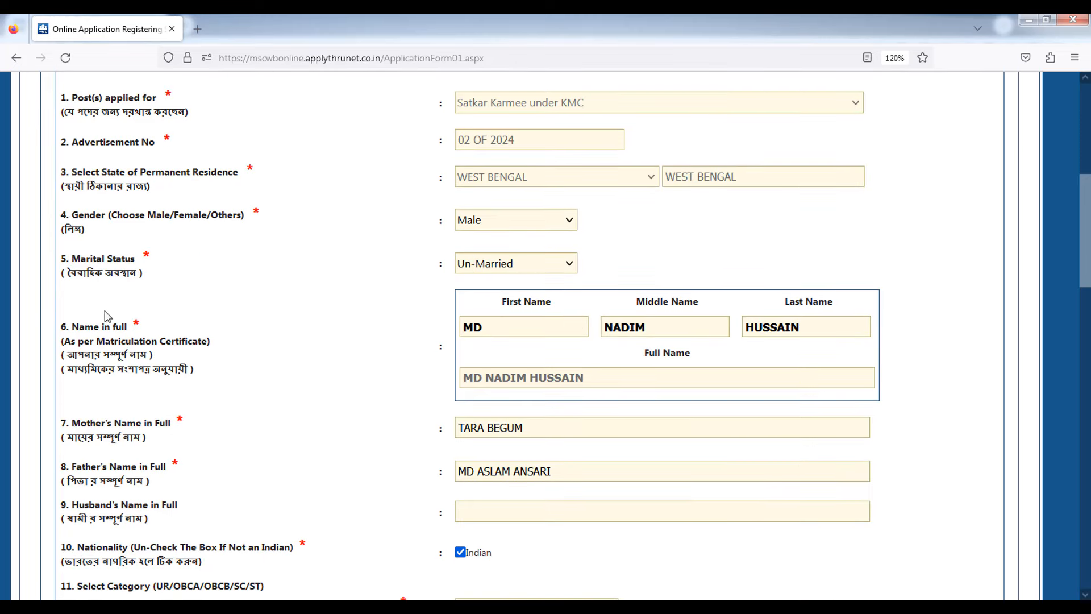
pyautogui.moveTo(78, 322); pyautogui.dragTo(127, 326)
pyautogui.scroll(-2, 221, 355)
pyautogui.click(258, 340)
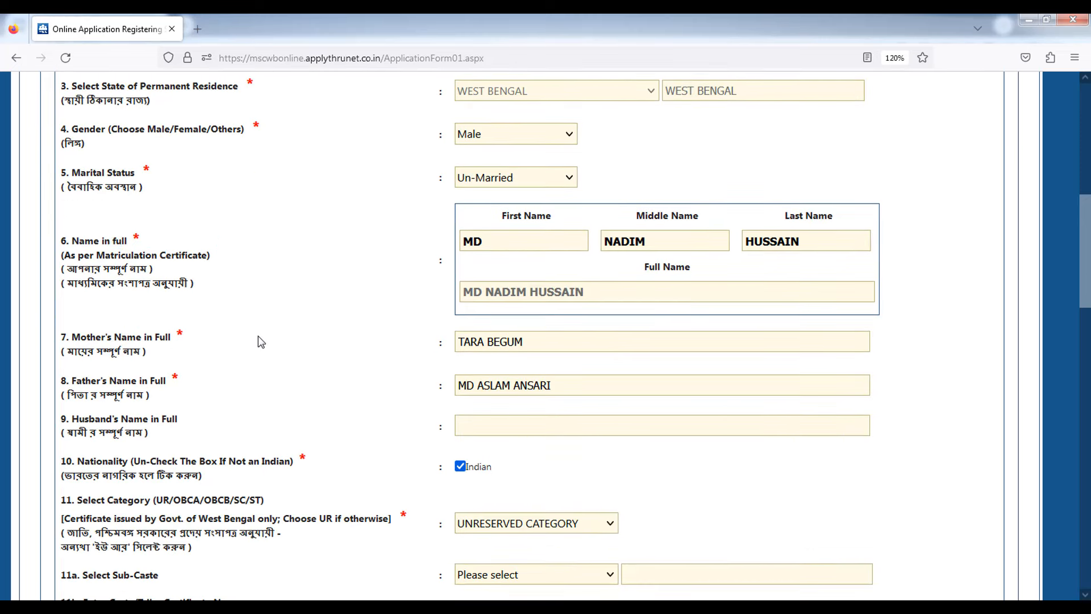
pyautogui.moveTo(72, 243); pyautogui.dragTo(129, 258)
pyautogui.click(329, 313)
pyautogui.click(486, 242)
pyautogui.moveTo(486, 242); pyautogui.dragTo(466, 264)
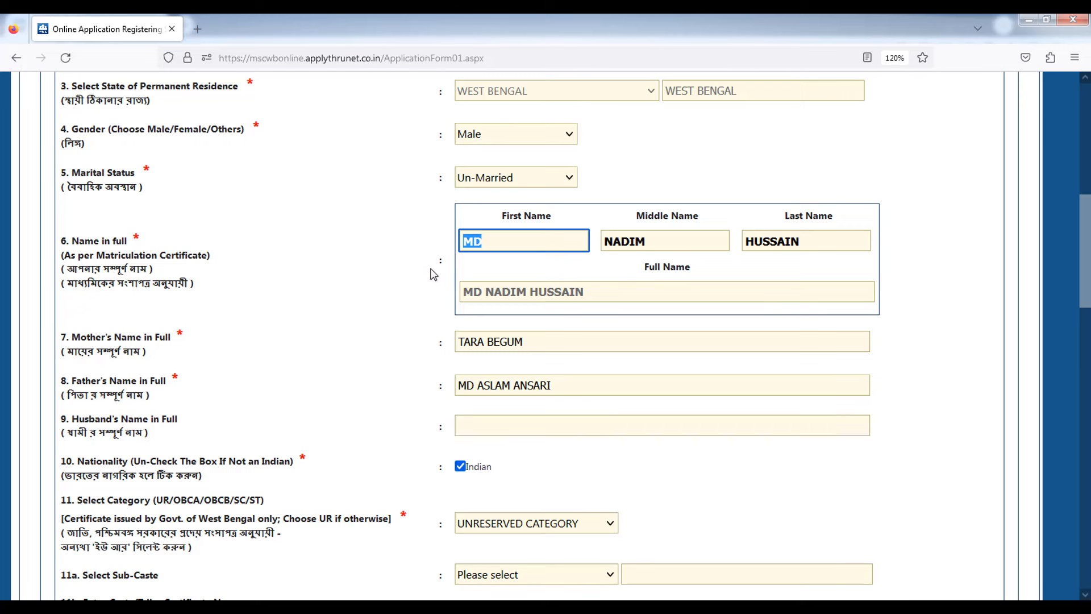
pyautogui.click(208, 327)
pyautogui.moveTo(90, 337); pyautogui.dragTo(126, 339)
pyautogui.tripleClick(505, 342)
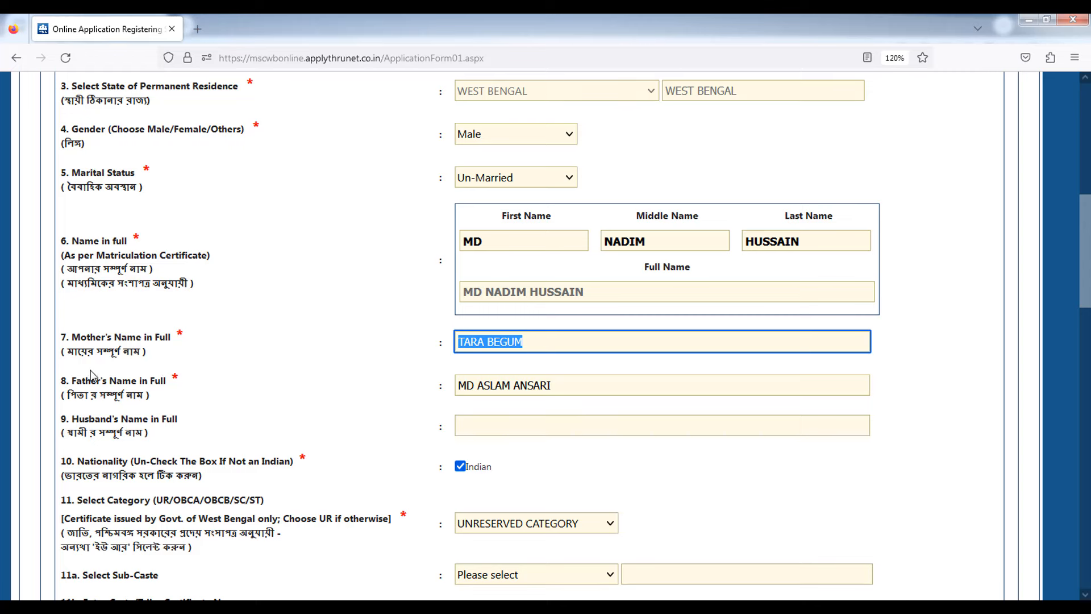
pyautogui.moveTo(96, 379); pyautogui.dragTo(147, 379)
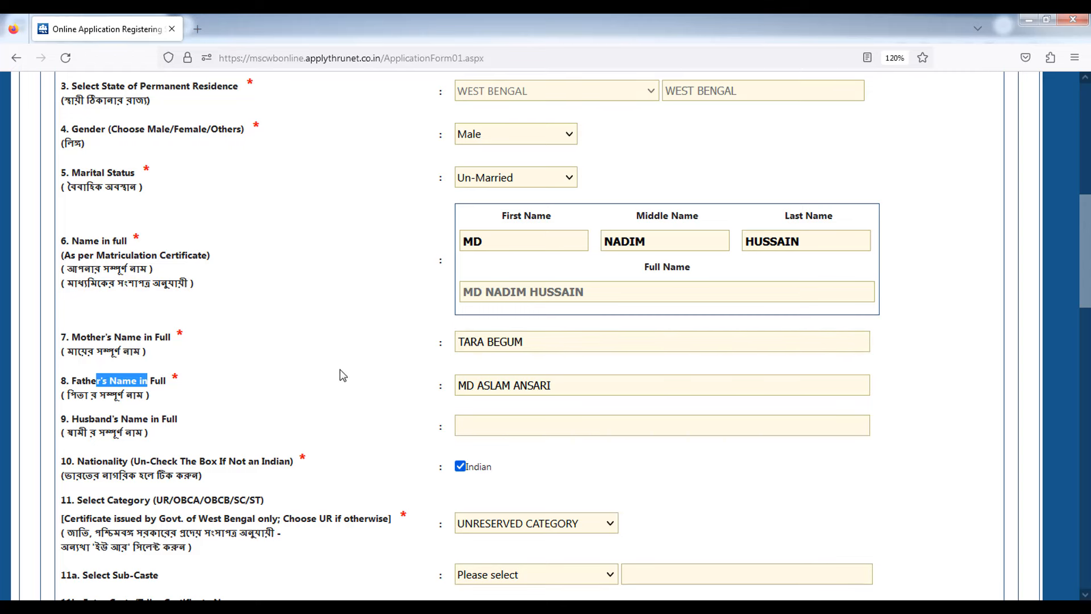
pyautogui.click(361, 381)
pyautogui.scroll(-1, 365, 382)
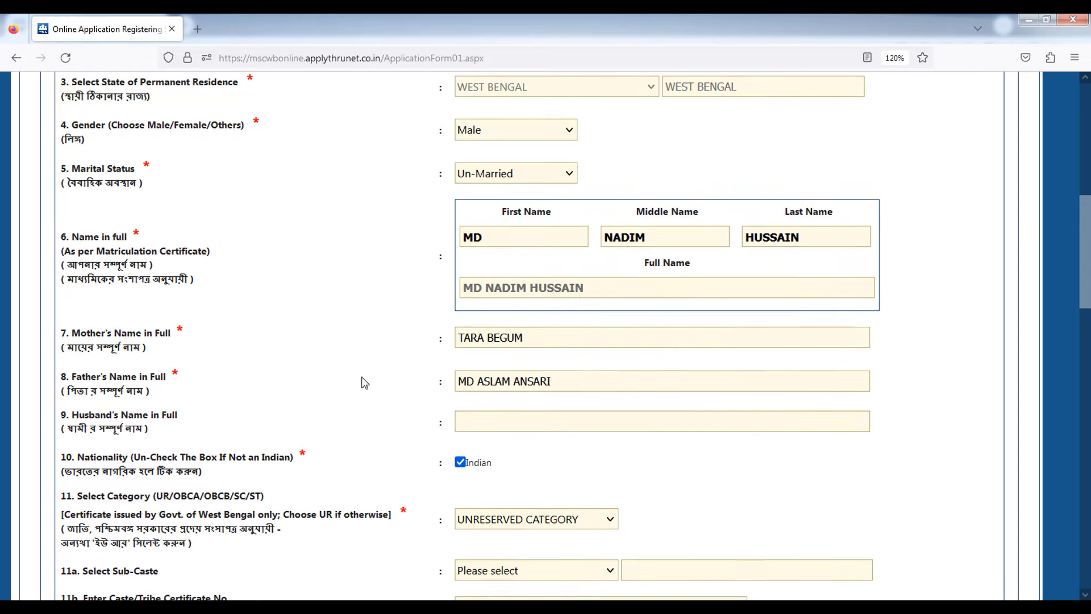
pyautogui.scroll(-3, 364, 383)
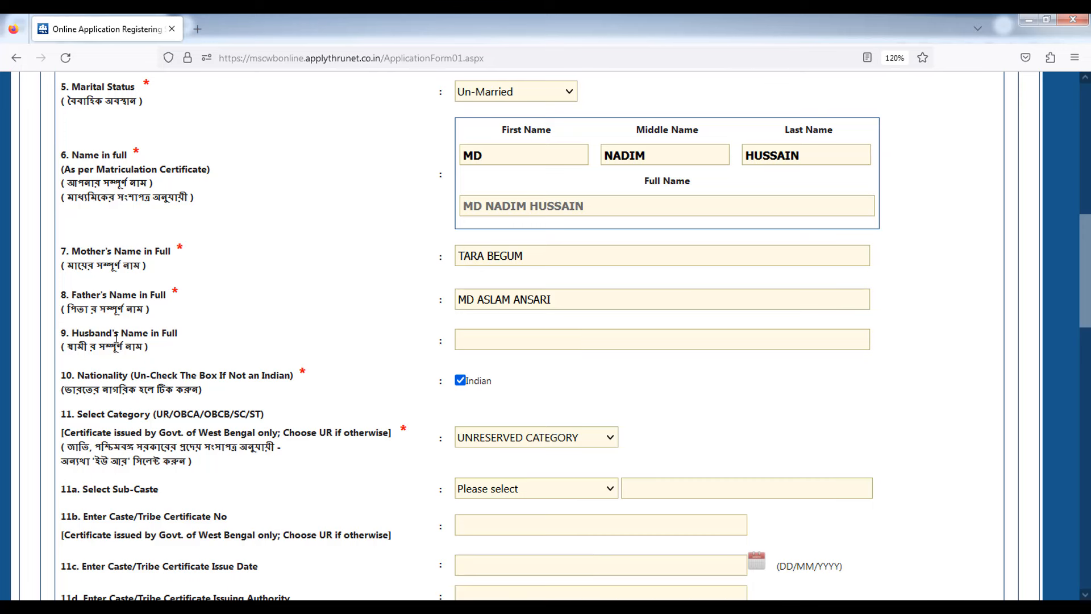
# - Point out the Husband's Name field on the personal details form
pyautogui.moveTo(89, 335); pyautogui.dragTo(162, 335)
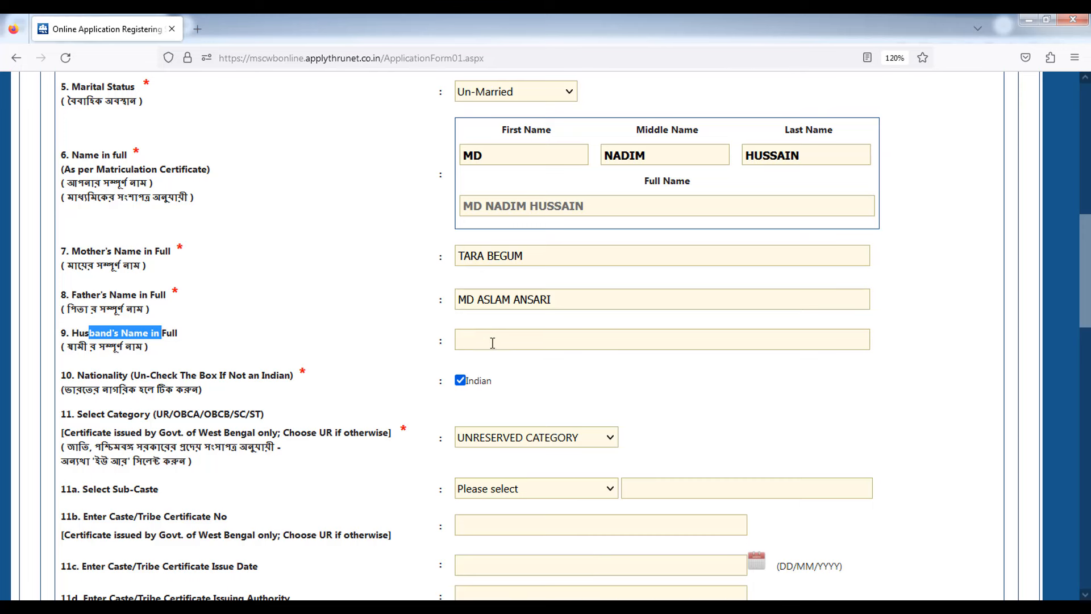
pyautogui.click(181, 328)
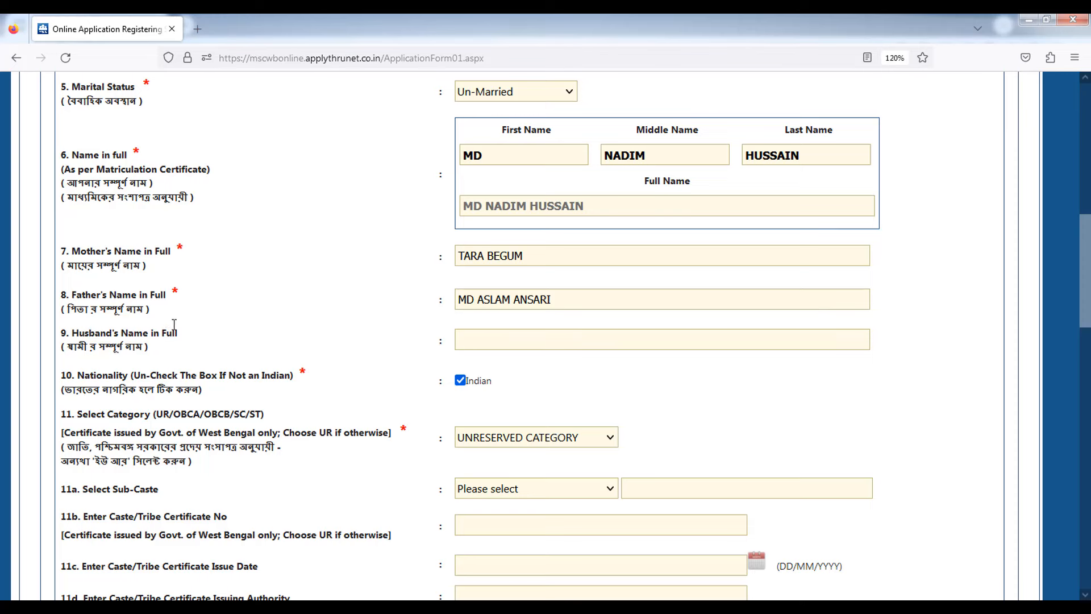
pyautogui.moveTo(114, 333); pyautogui.dragTo(159, 332)
# - Untick and retick Indian nationality to show the warning, then list the category choices
pyautogui.scroll(-2, 344, 341)
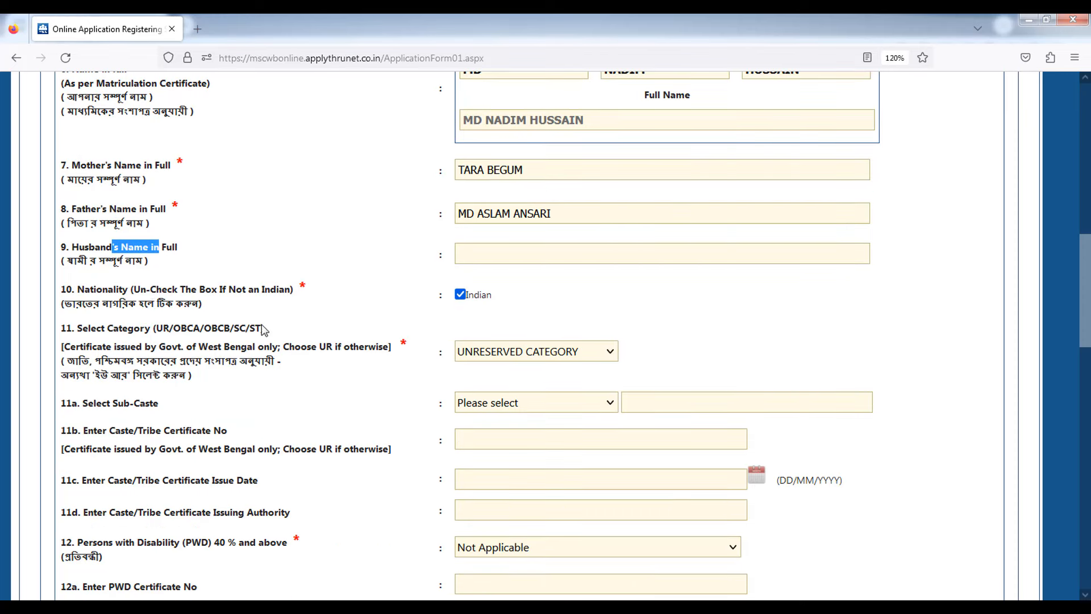
pyautogui.moveTo(124, 290); pyautogui.dragTo(161, 289)
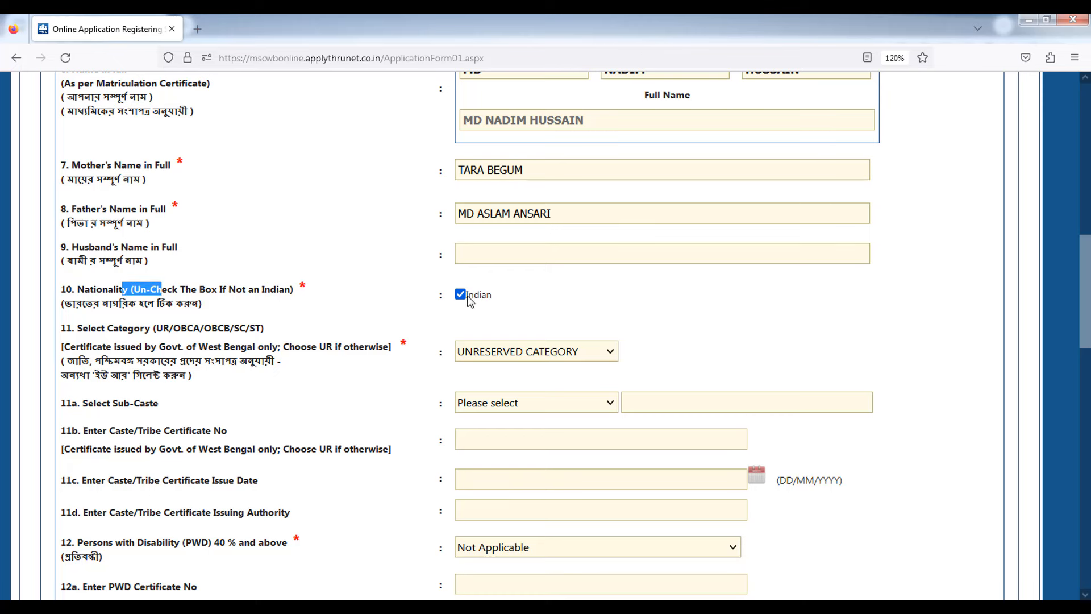
pyautogui.click(461, 294)
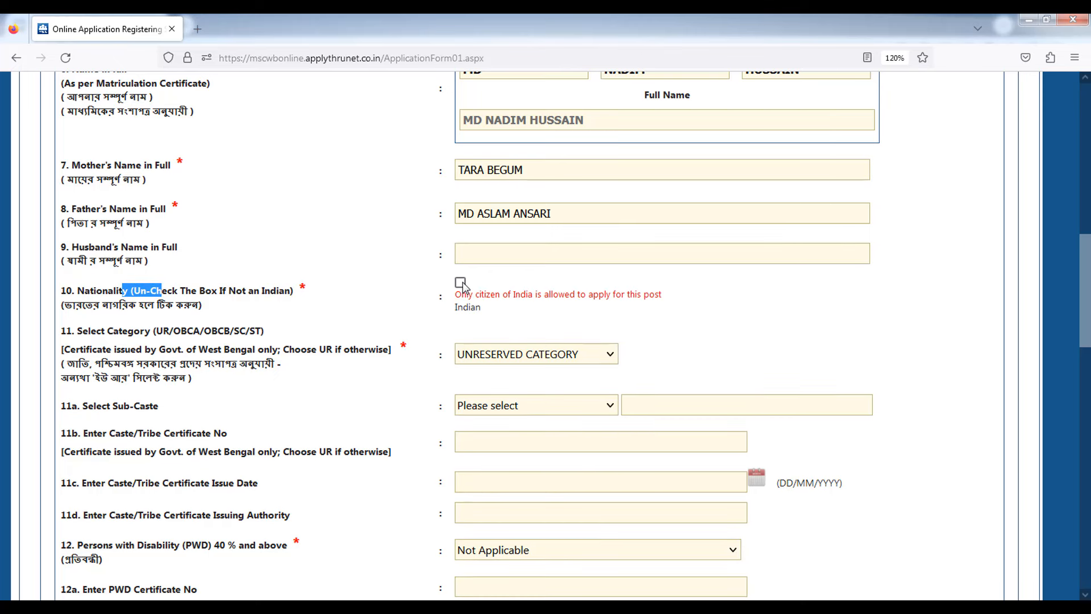
pyautogui.click(461, 283)
pyautogui.scroll(-2, 477, 283)
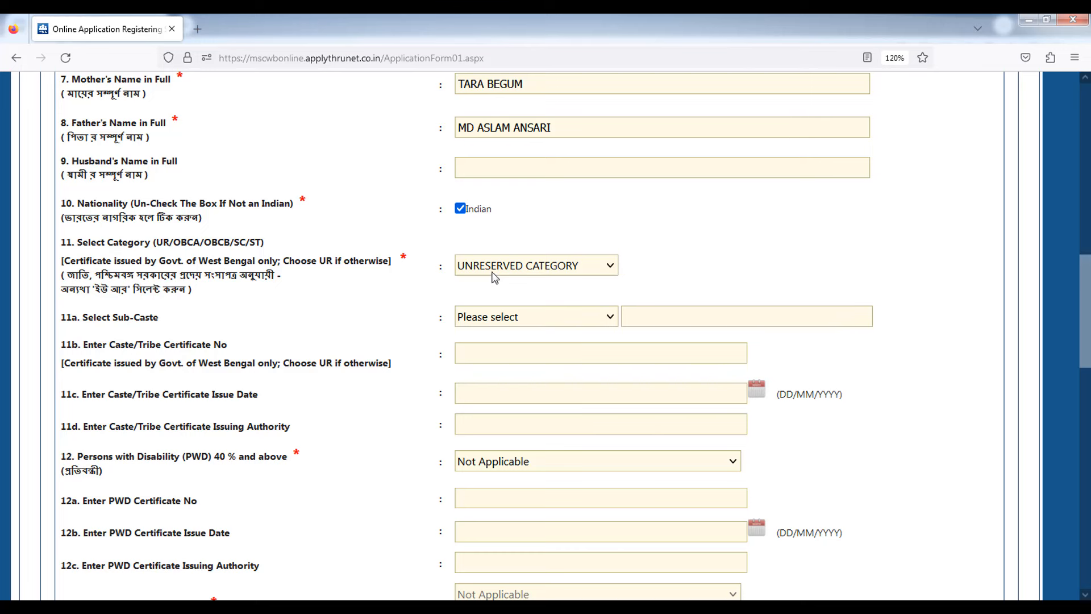
pyautogui.click(493, 268)
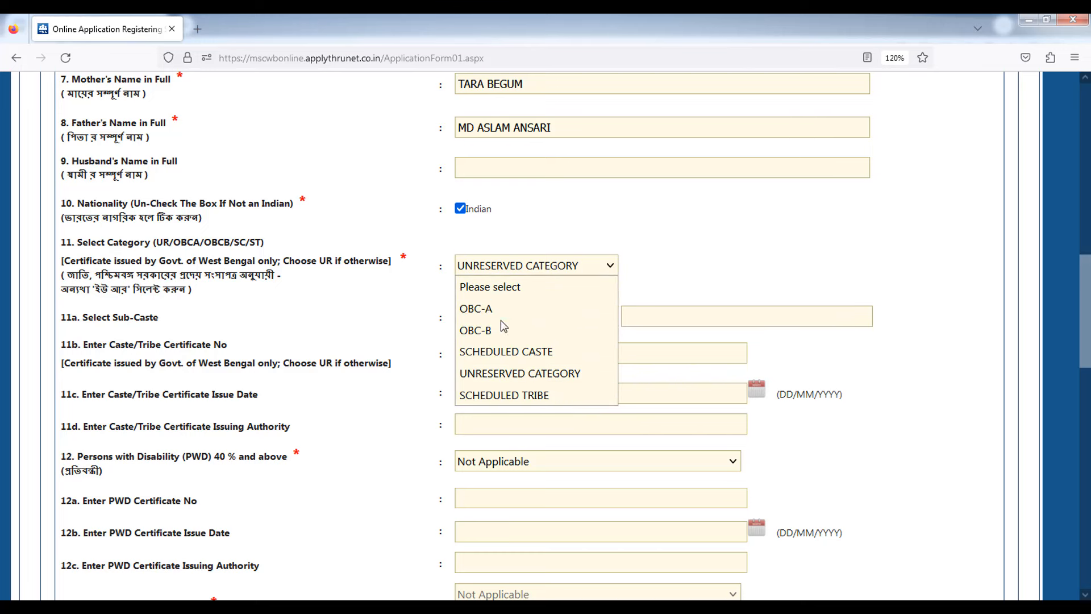
# - Keep UNRESERVED CATEGORY and set the sub-caste to Not Applicable
pyautogui.click(535, 374)
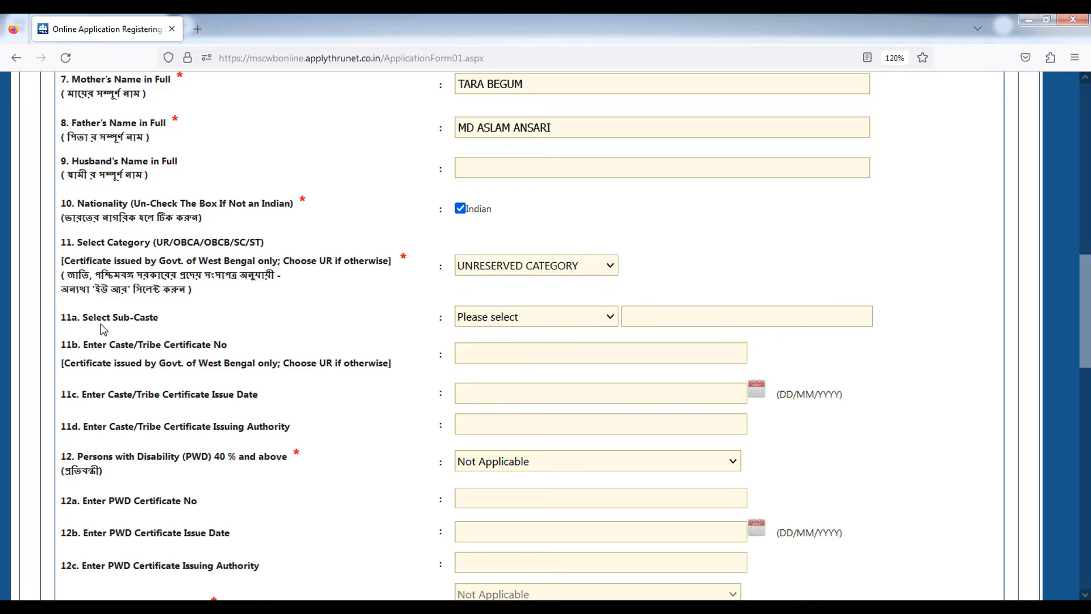
pyautogui.moveTo(89, 321); pyautogui.dragTo(150, 324)
pyautogui.click(508, 338)
pyautogui.click(528, 320)
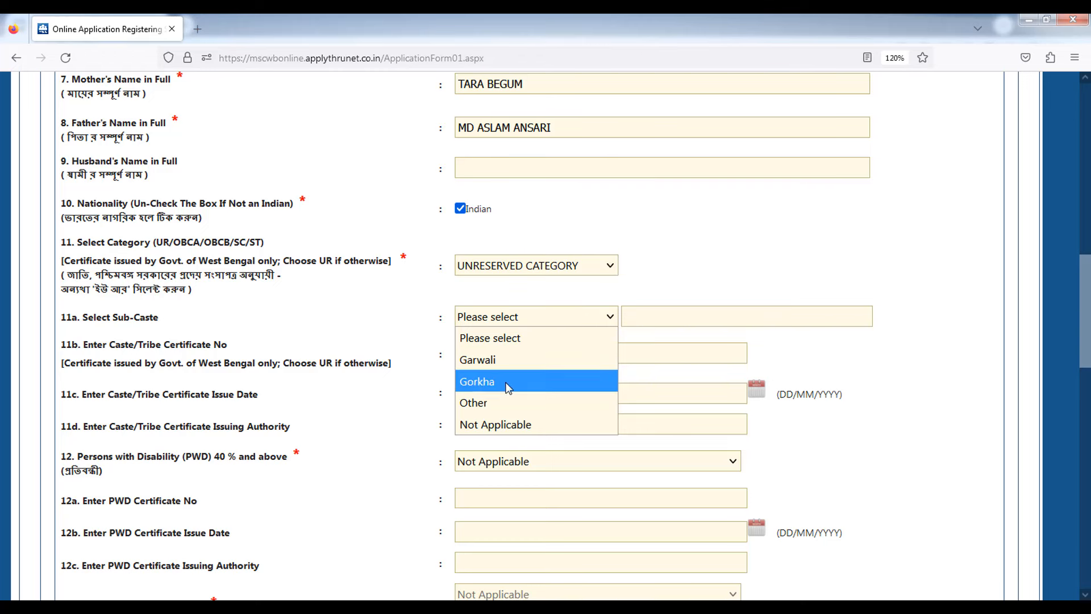
pyautogui.click(496, 425)
# - Set disability to Blindness / Low Vision to show certificate fields, then revert to Not Applicable
pyautogui.scroll(-3, 415, 296)
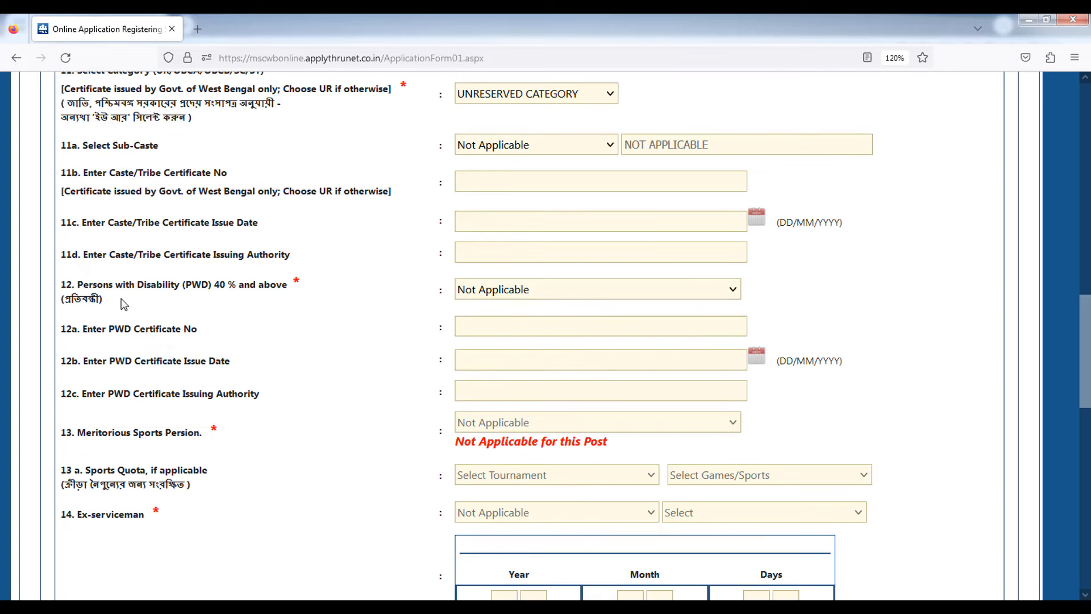
pyautogui.moveTo(93, 284); pyautogui.dragTo(157, 285)
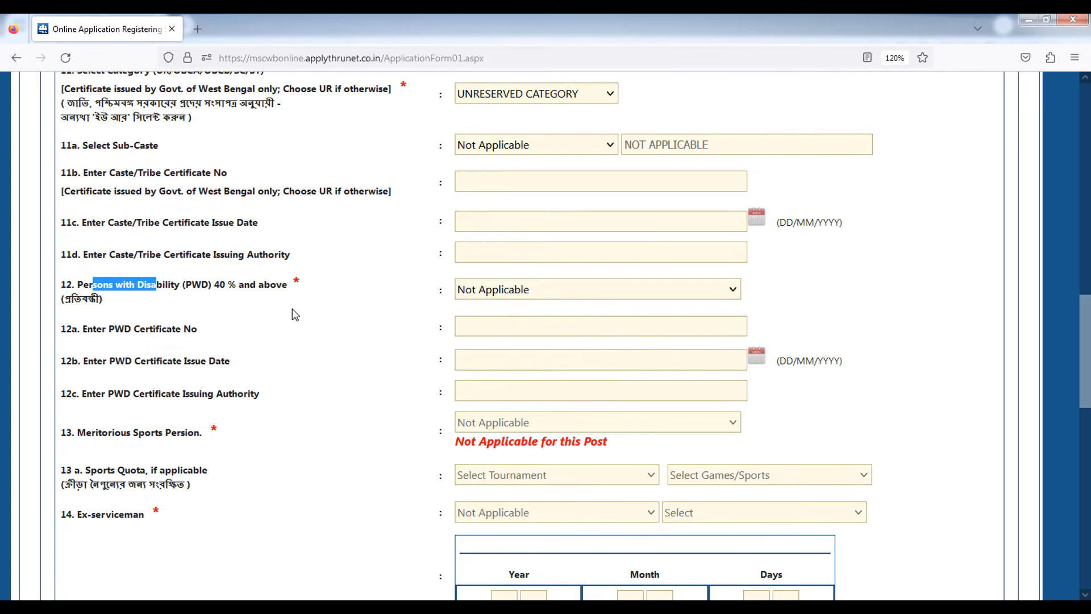
pyautogui.click(499, 295)
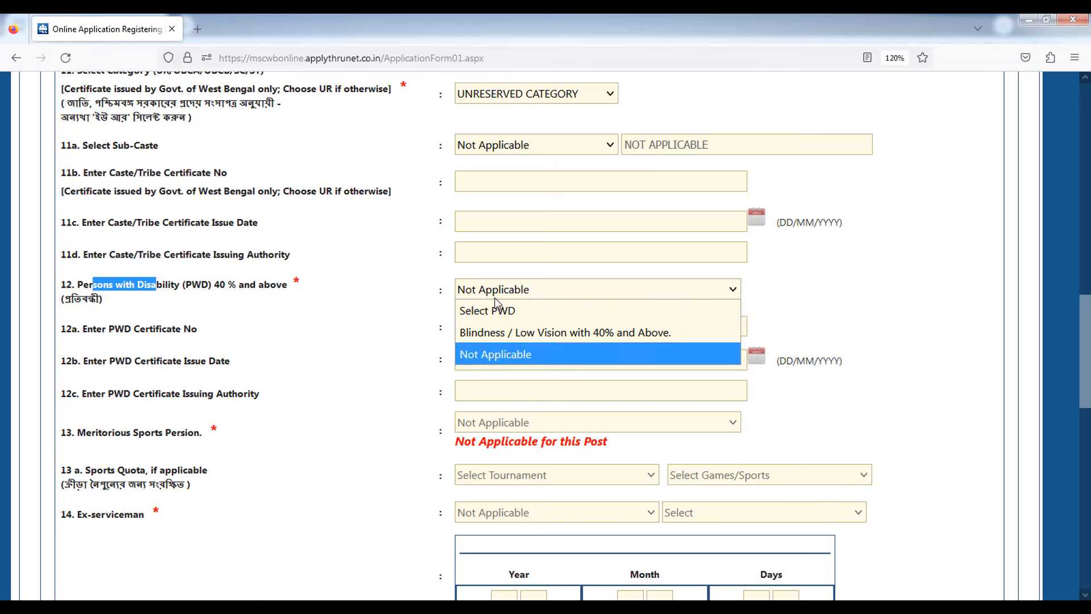
pyautogui.click(505, 333)
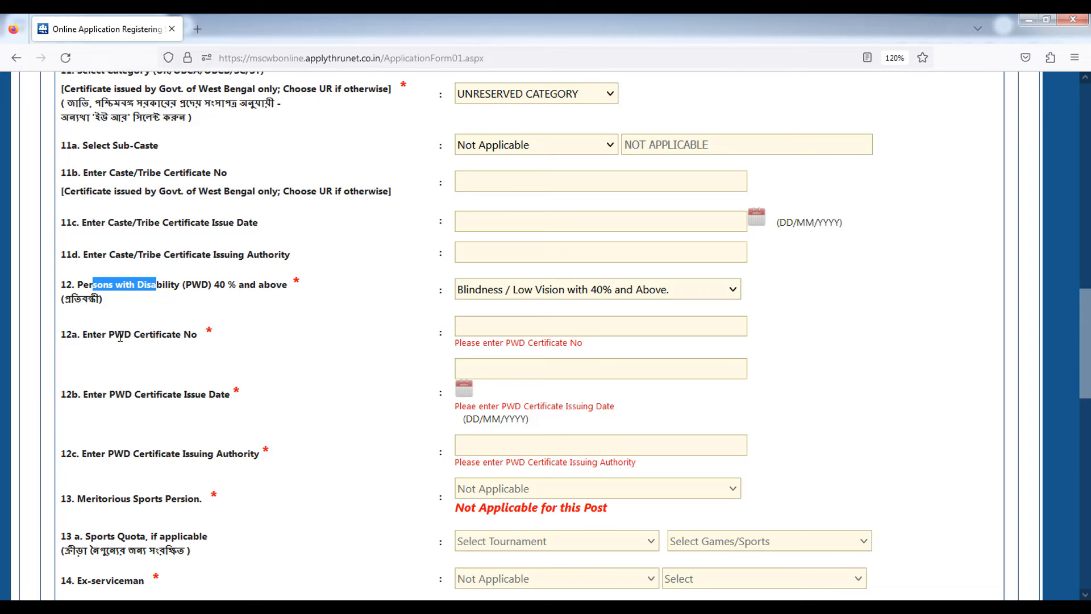
pyautogui.moveTo(102, 335); pyautogui.dragTo(193, 332)
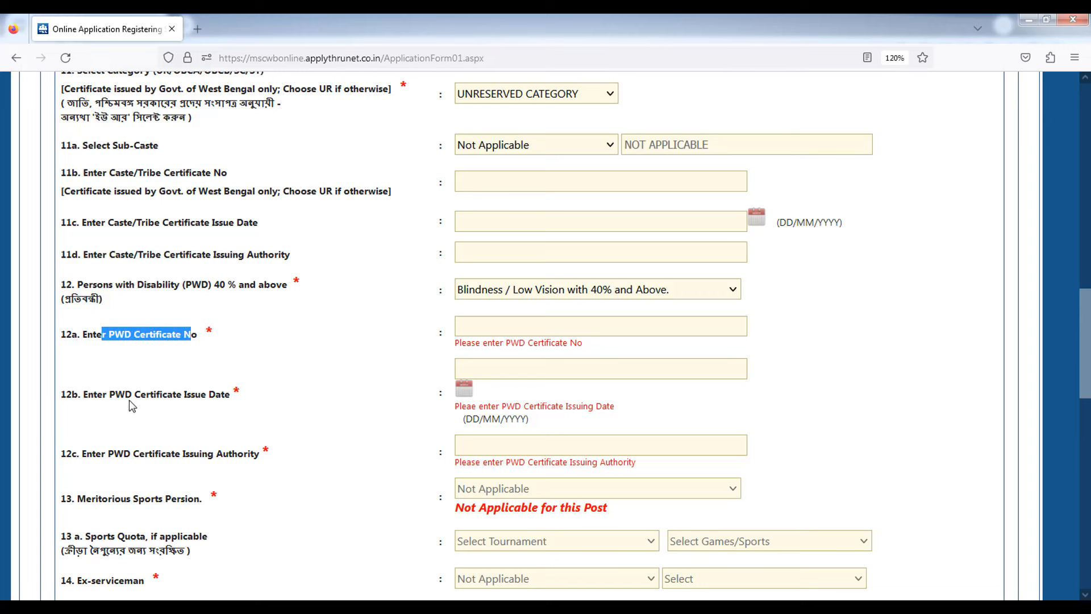
pyautogui.moveTo(126, 395); pyautogui.dragTo(248, 398)
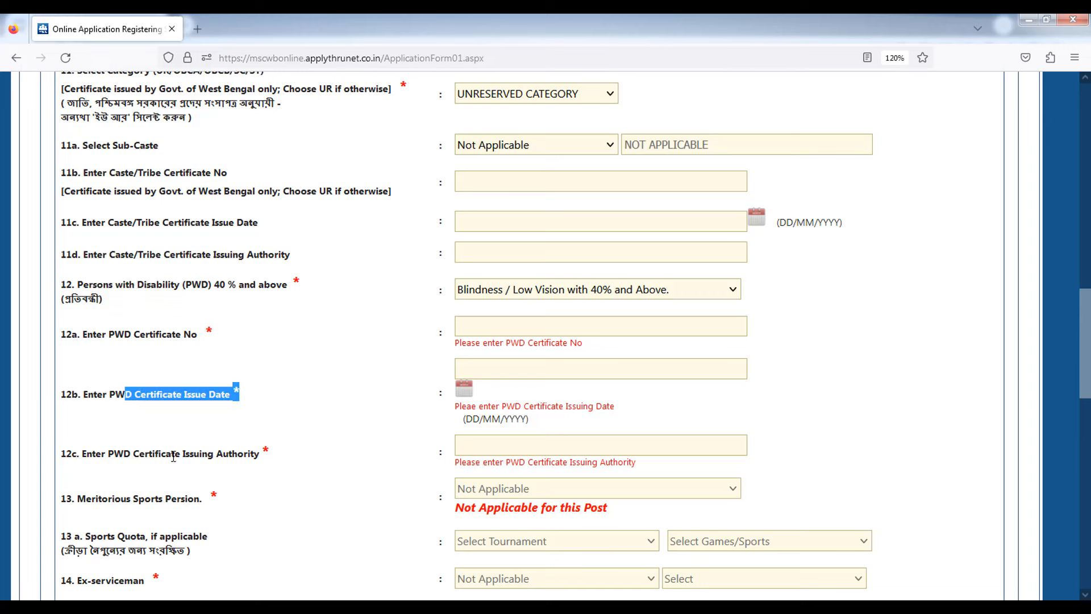
pyautogui.moveTo(131, 453); pyautogui.dragTo(256, 455)
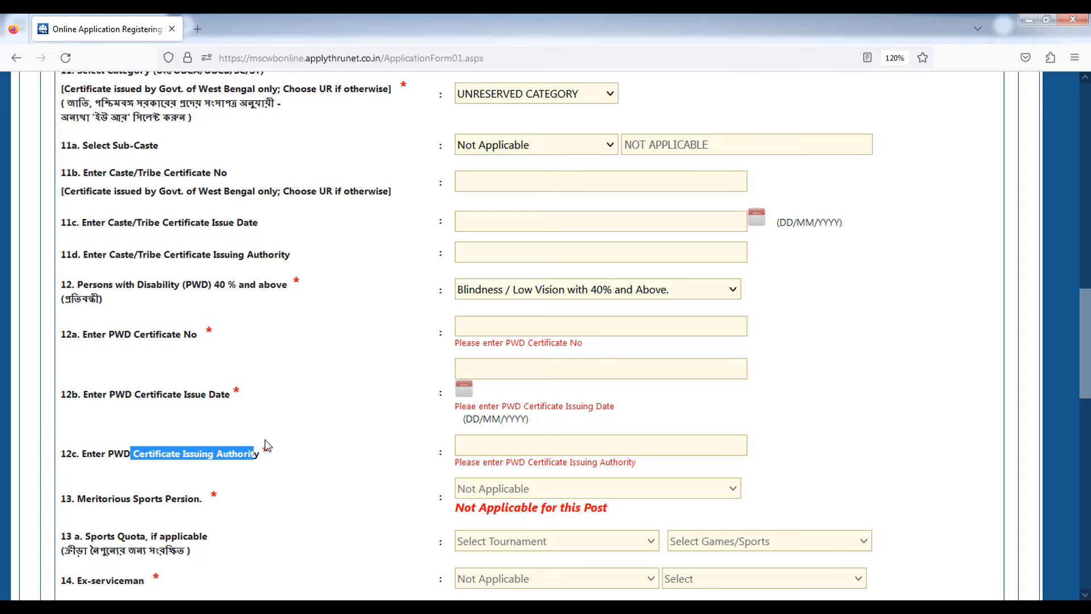
pyautogui.click(458, 292)
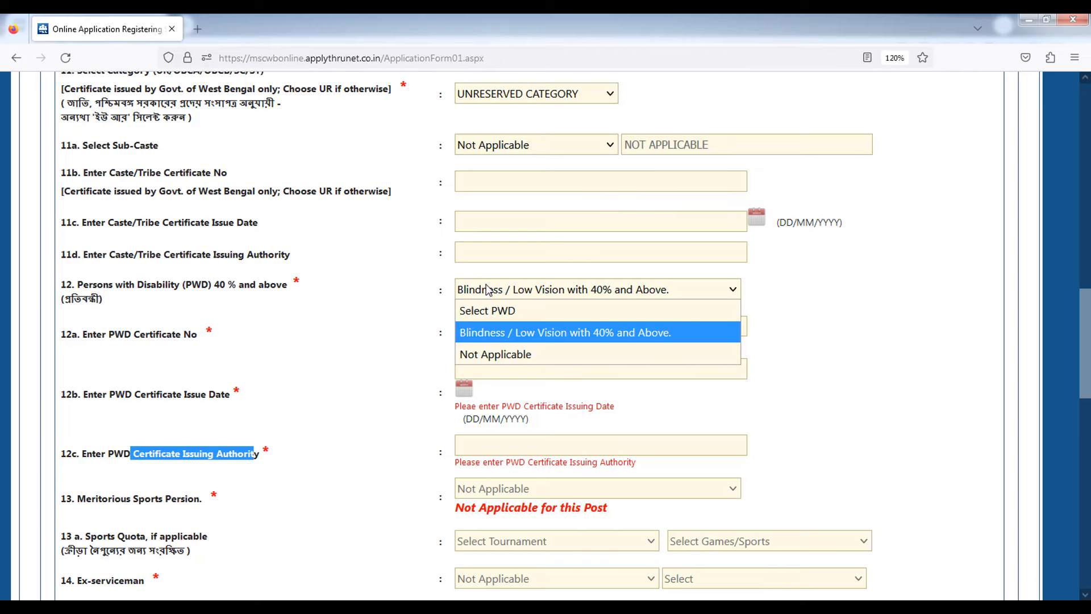
pyautogui.click(507, 355)
pyautogui.click(392, 387)
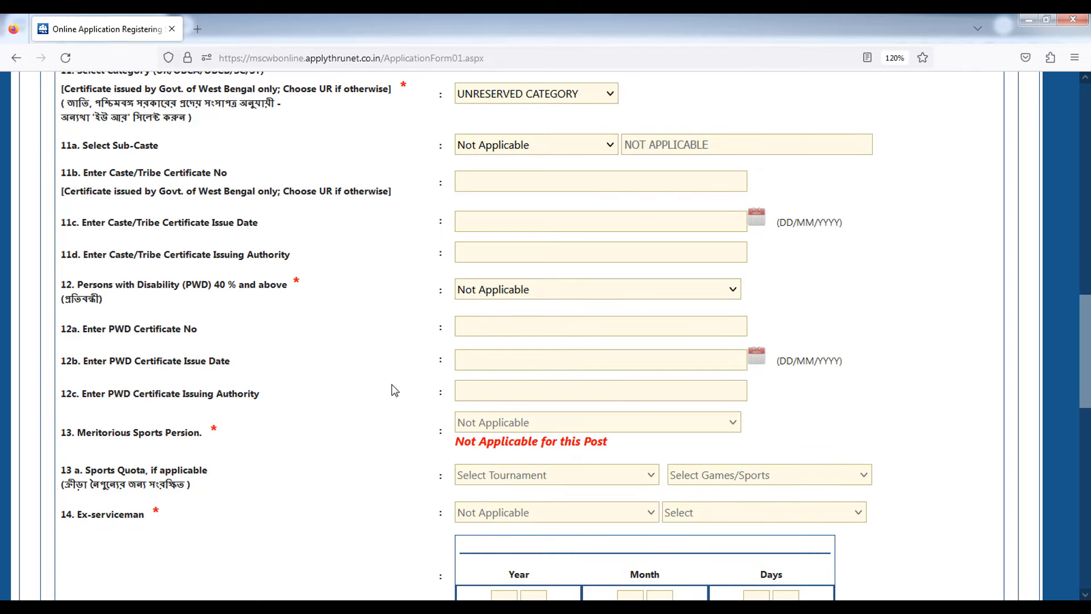
pyautogui.scroll(-2, 395, 390)
pyautogui.scroll(-2, 395, 390)
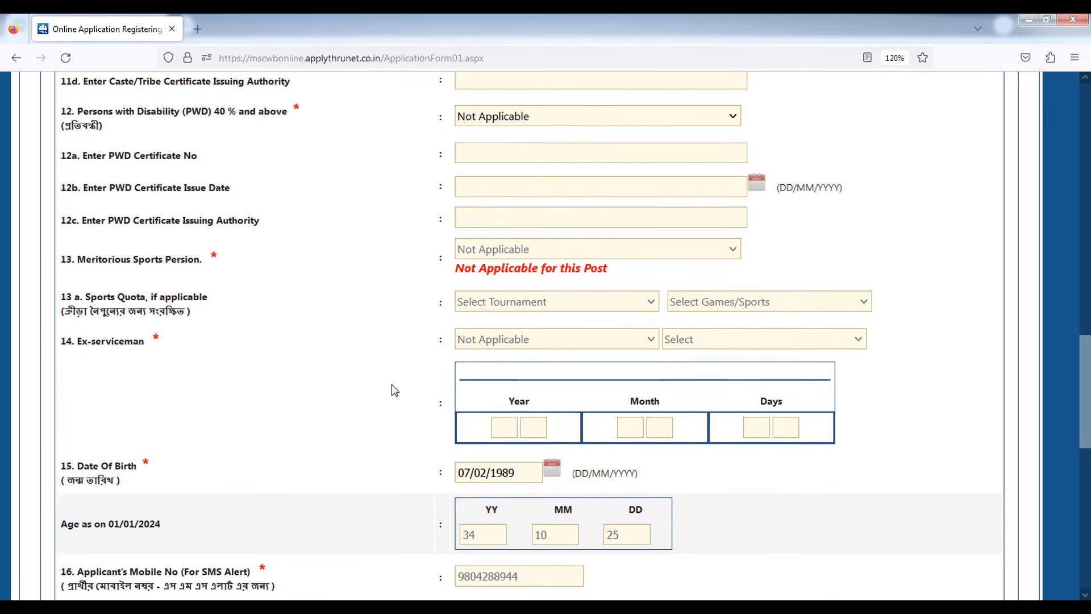
pyautogui.scroll(-2, 395, 390)
pyautogui.scroll(-2, 395, 390)
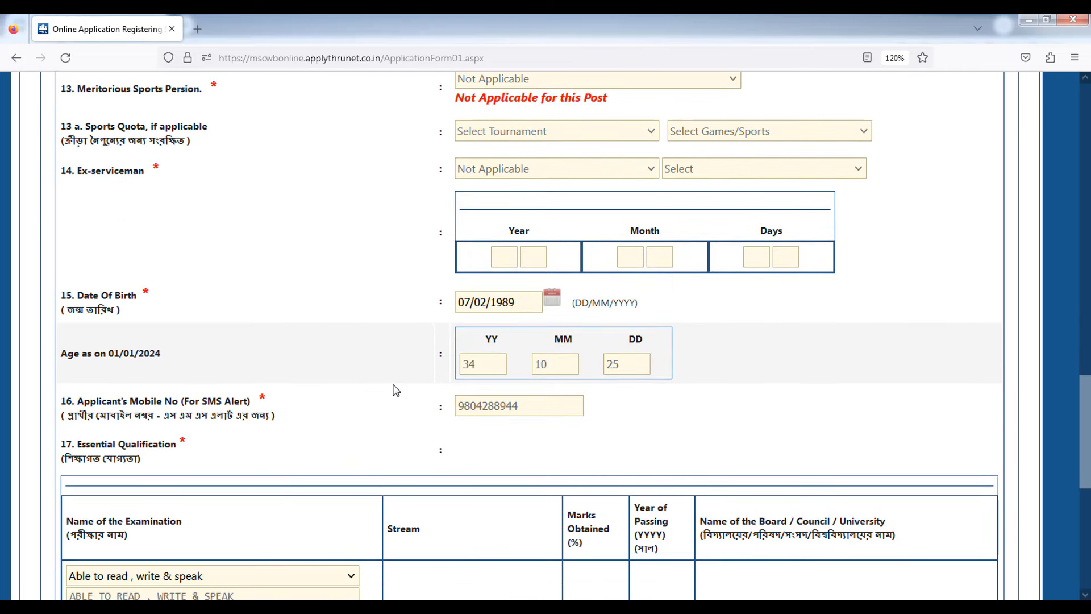
pyautogui.click(551, 299)
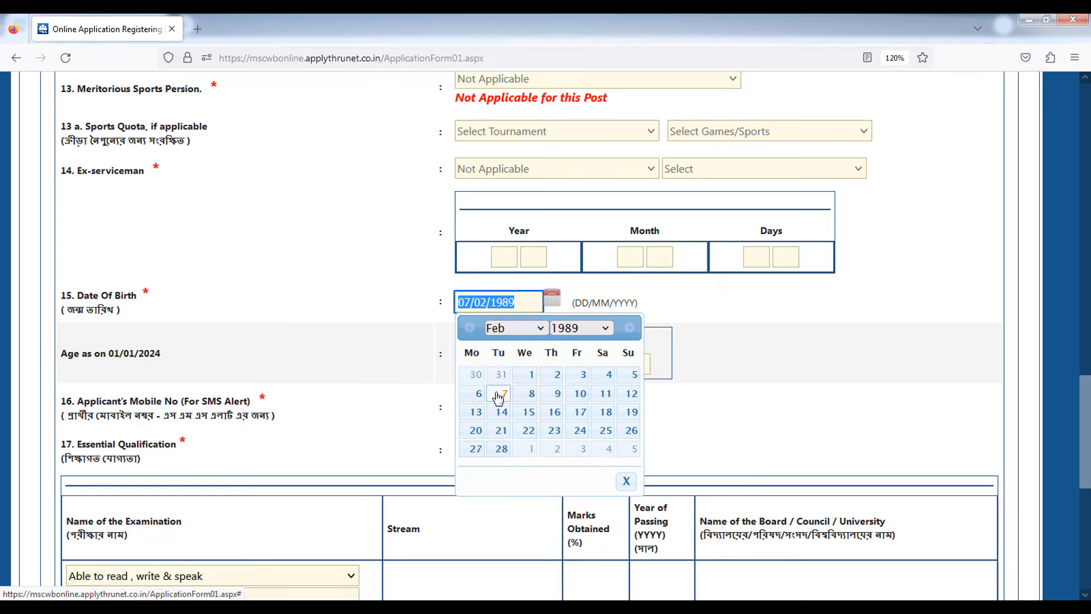
pyautogui.click(499, 394)
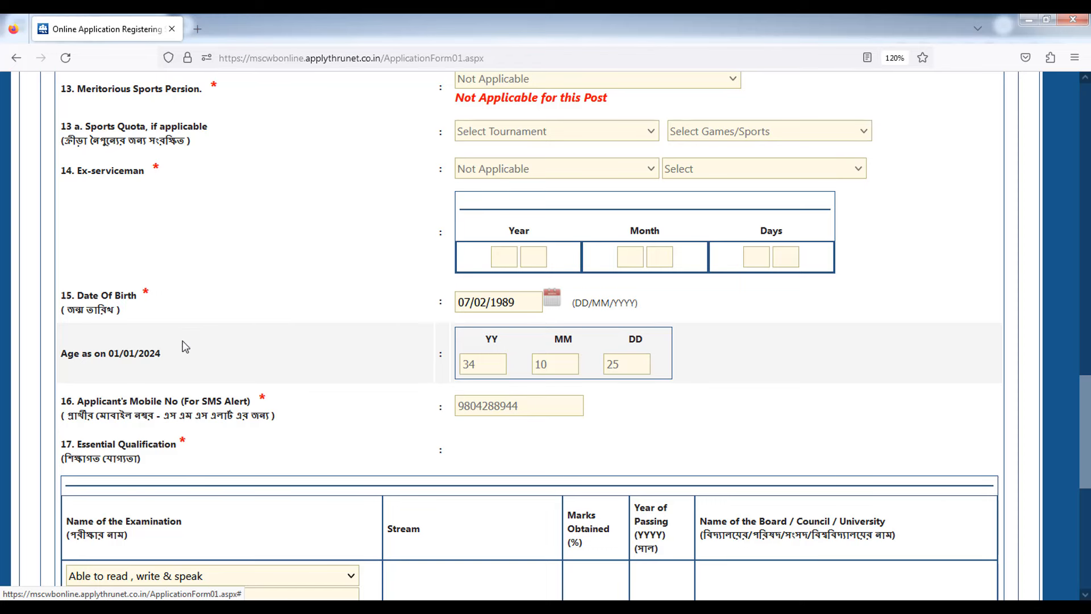
pyautogui.moveTo(88, 353); pyautogui.dragTo(131, 353)
pyautogui.scroll(-6, 675, 382)
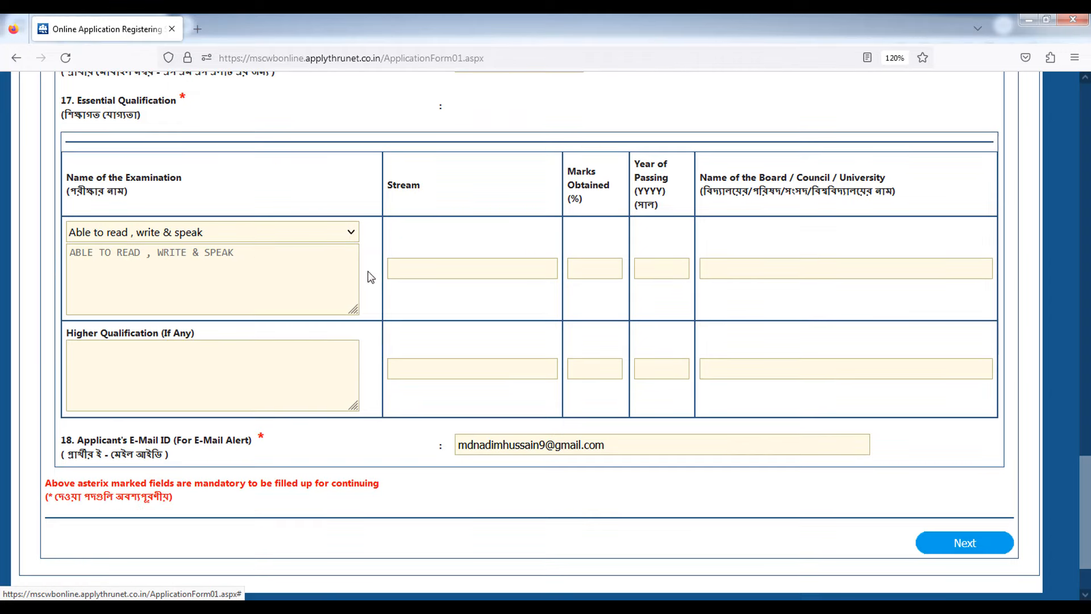
pyautogui.click(176, 233)
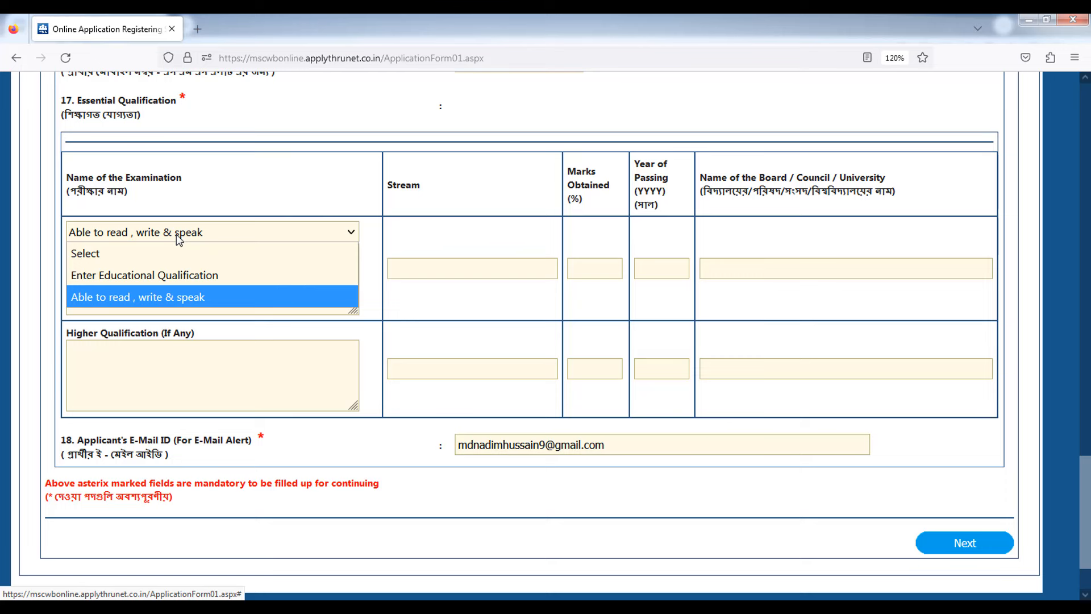
# - Choose Enter Educational Qualification with stream 8TH and marks 50.00
pyautogui.click(191, 276)
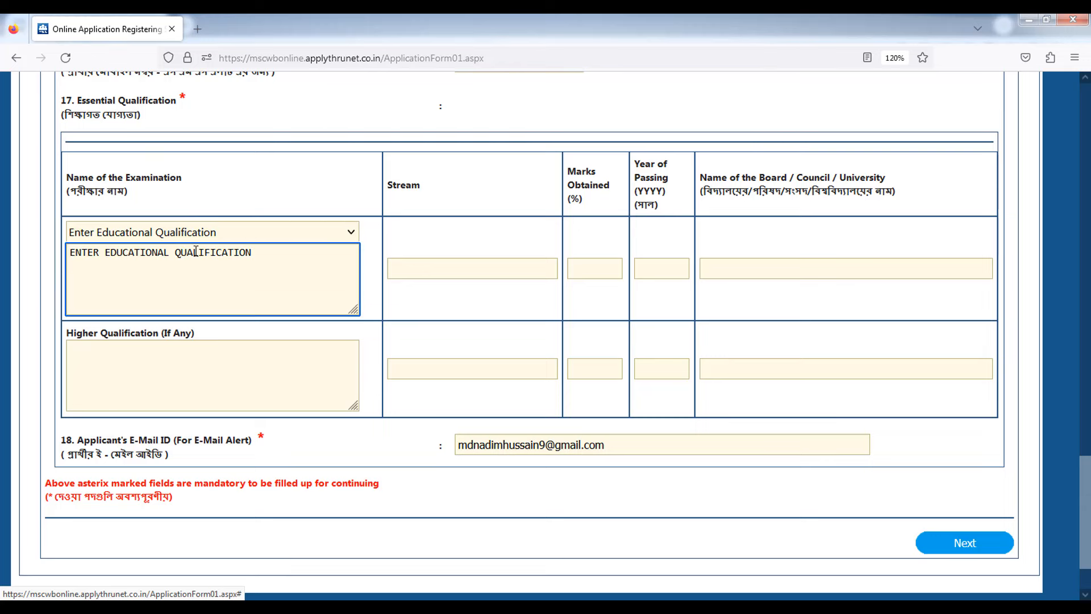
pyautogui.doubleClick(398, 185)
pyautogui.click(419, 272)
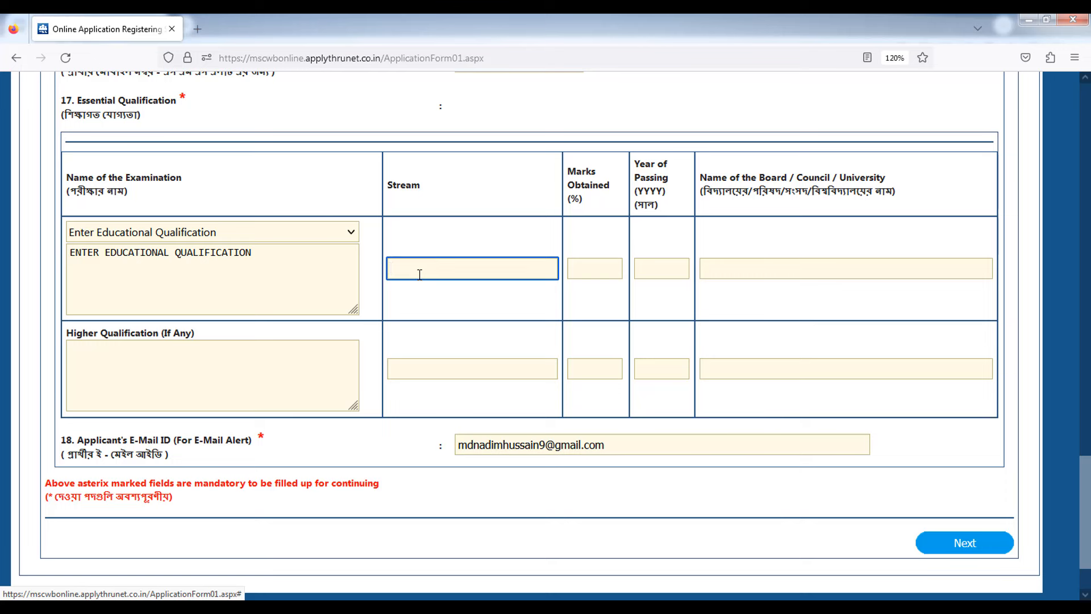
pyautogui.write('MADHYAMIK')
pyautogui.hotkey('ctrl', 'a')
pyautogui.write('8TH')
pyautogui.click(589, 268)
pyautogui.write('5')
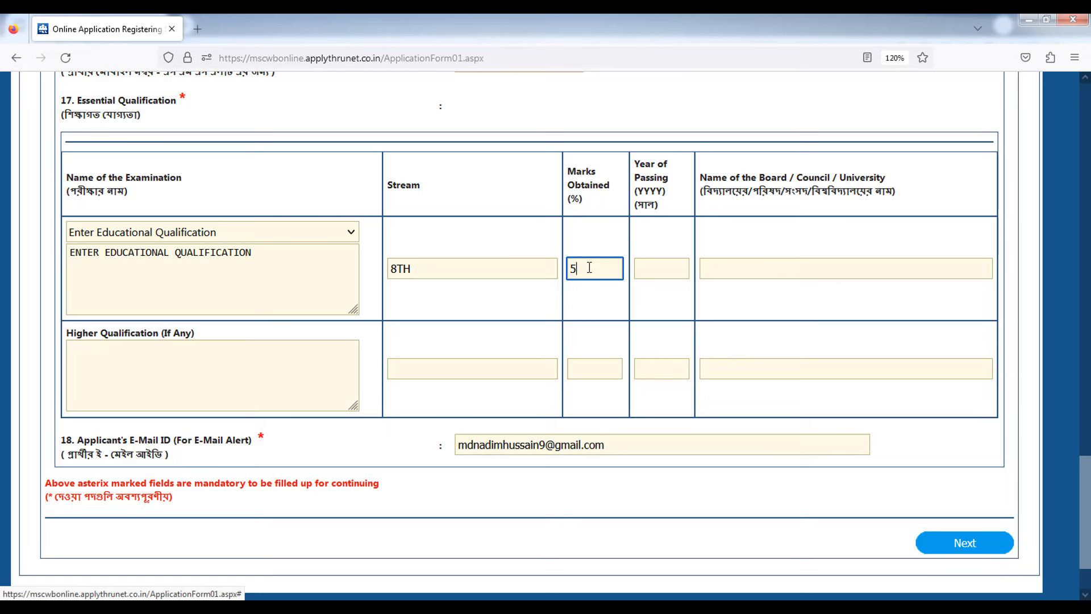
pyautogui.write('0.00')
# - Enter year of passing 2012 and board WBBSE
pyautogui.click(653, 269)
pyautogui.write('2')
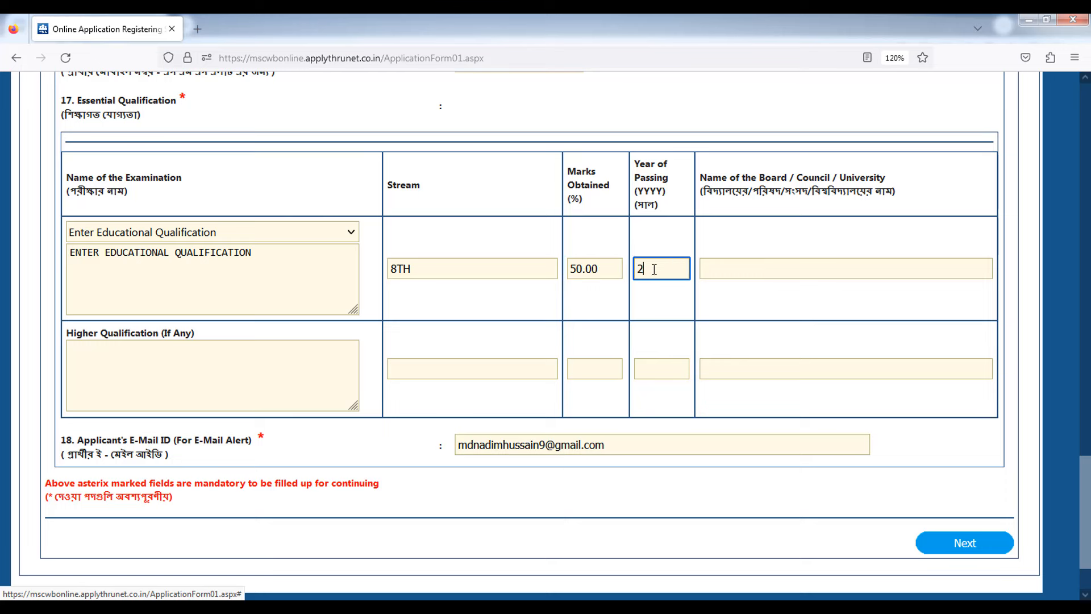
pyautogui.write('012')
pyautogui.click(747, 269)
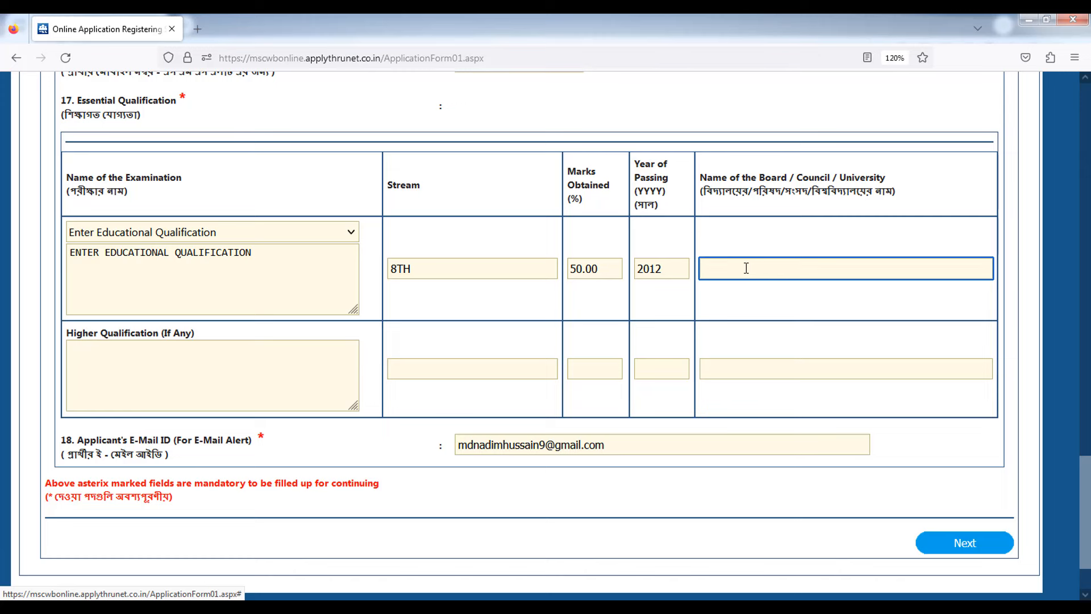
pyautogui.write('WBBSE')
pyautogui.scroll(-3, 419, 324)
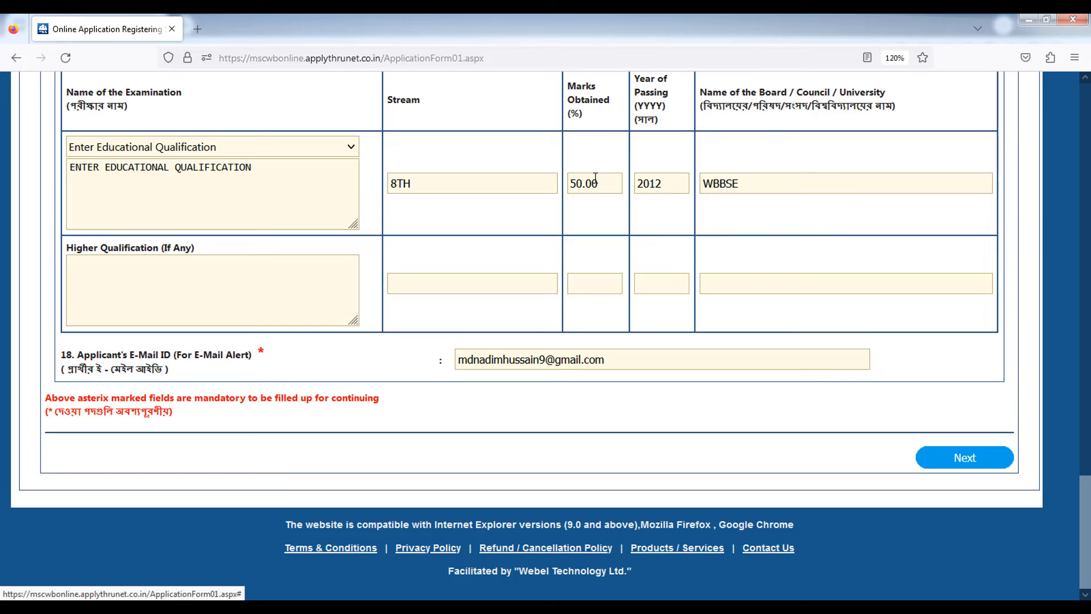
# - Decline the Next confirmation and change the examination to Able to read , write & speak
pyautogui.click(961, 462)
pyautogui.click(750, 556)
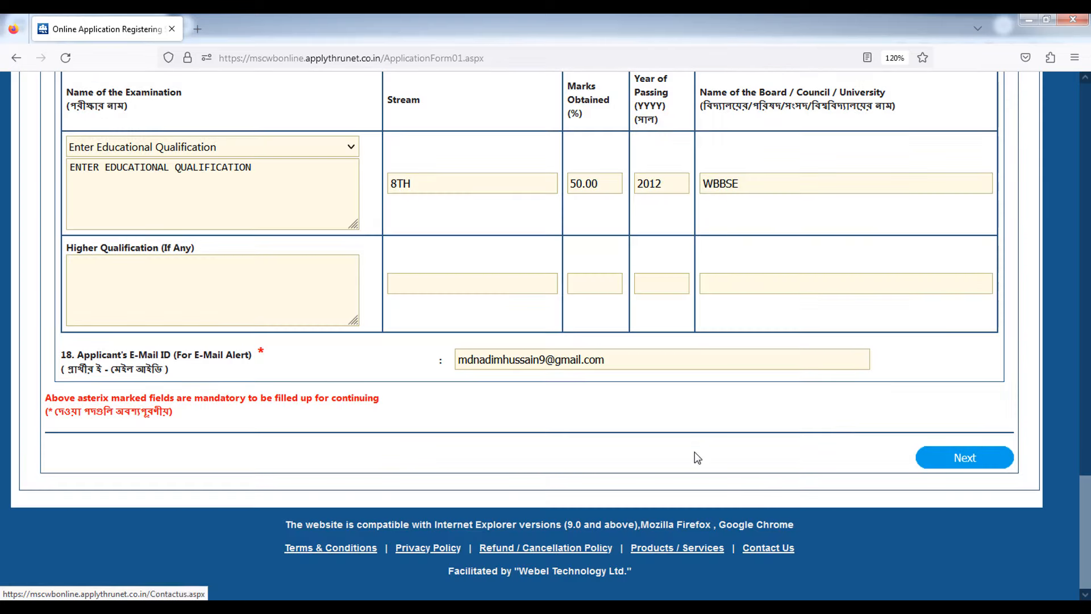
pyautogui.click(175, 151)
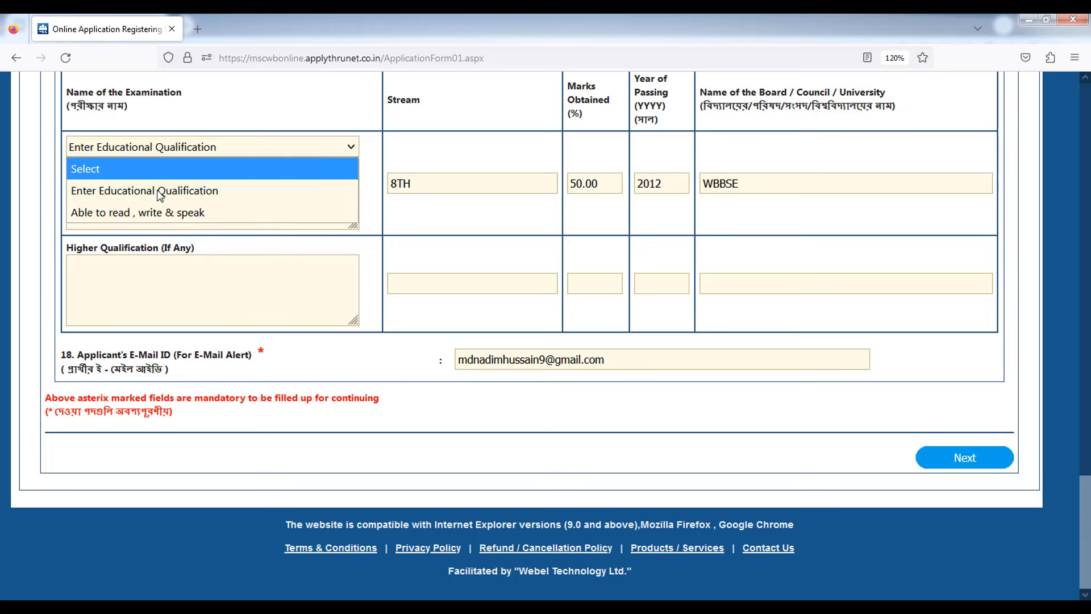
pyautogui.click(132, 213)
# - Clear the Stream, Marks, Year of Passing and Board entries (8TH, 50.00, 2012, WBBSE)
pyautogui.doubleClick(420, 187)
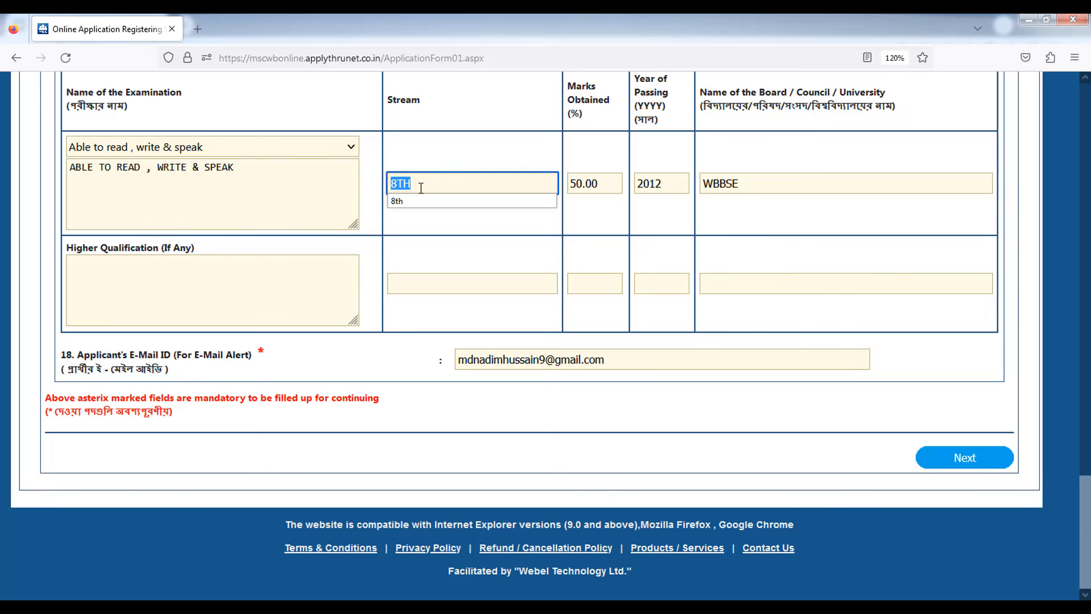
pyautogui.press('BackSpace')
pyautogui.doubleClick(609, 187)
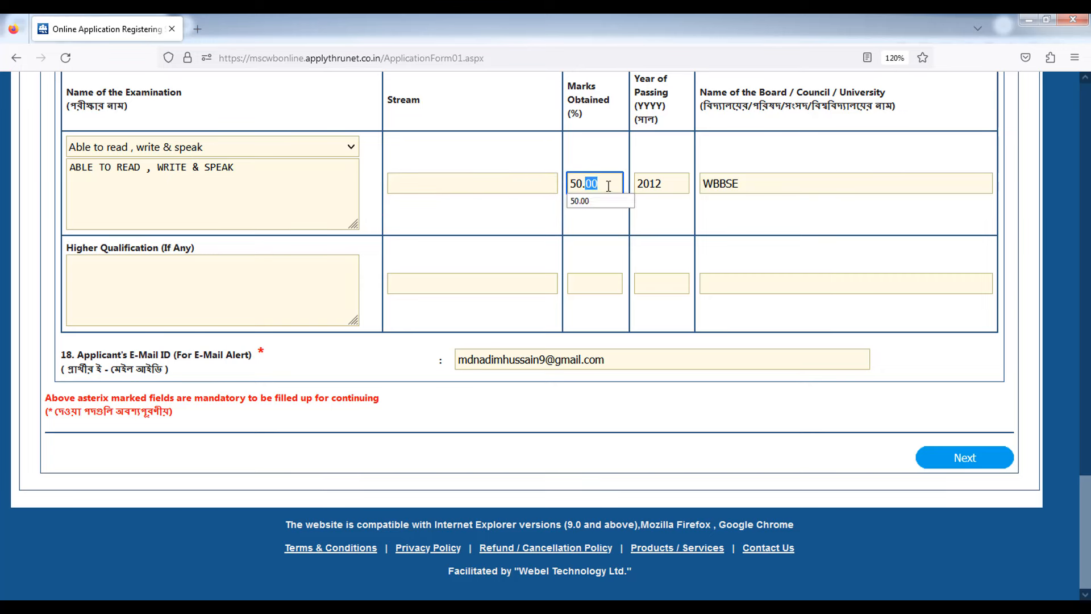
pyautogui.tripleClick(608, 187)
pyautogui.press('BackSpace')
pyautogui.doubleClick(649, 185)
pyautogui.press('BackSpace')
pyautogui.doubleClick(727, 185)
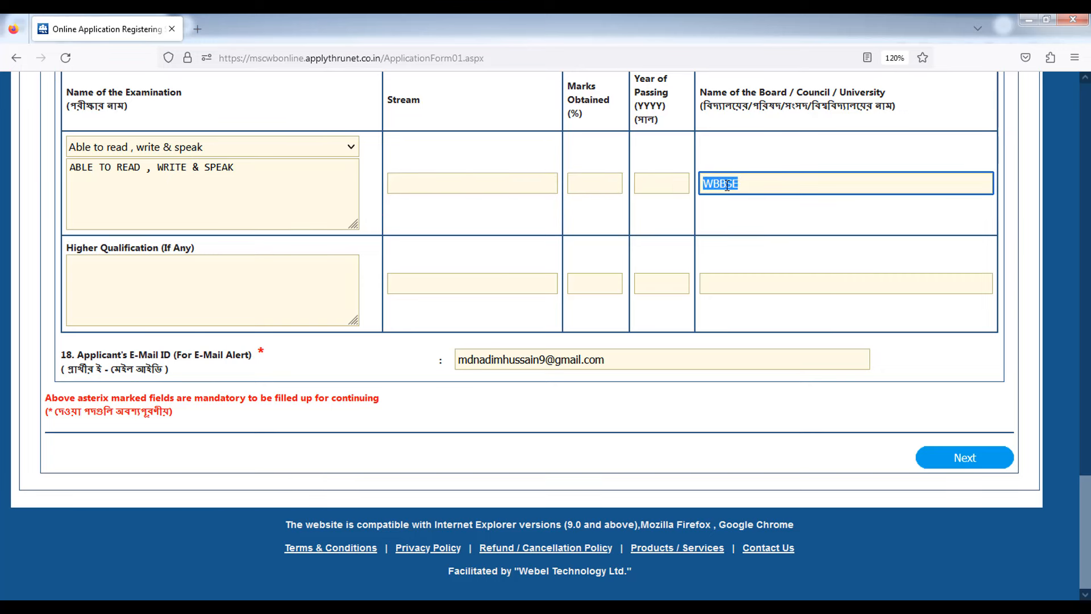
pyautogui.press('BackSpace')
# - Confirm the personal and qualification details to reach the Communication and Other Details page
pyautogui.click(959, 458)
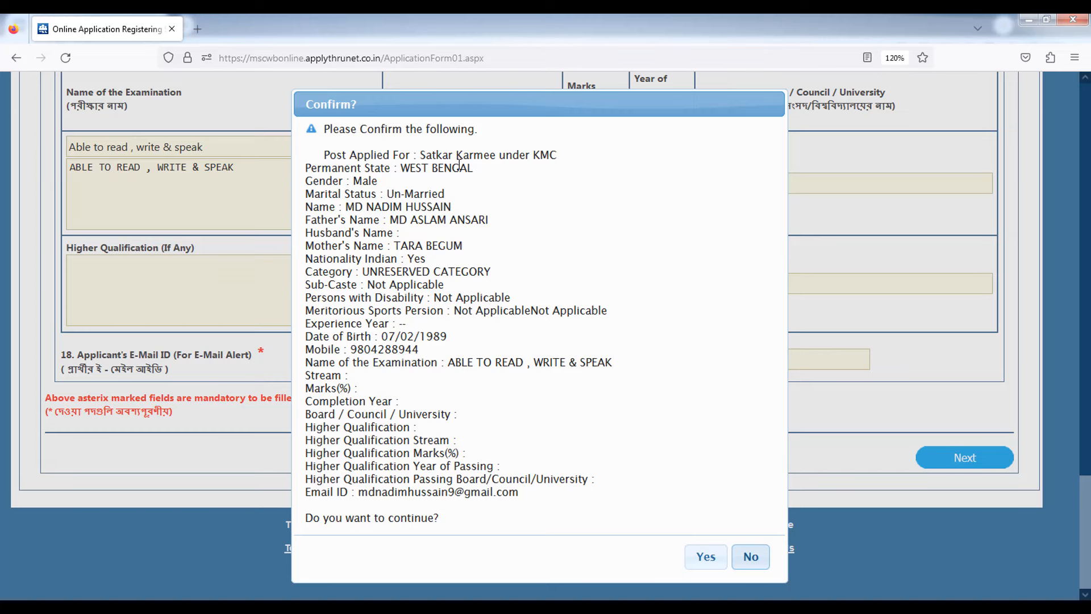
pyautogui.click(707, 559)
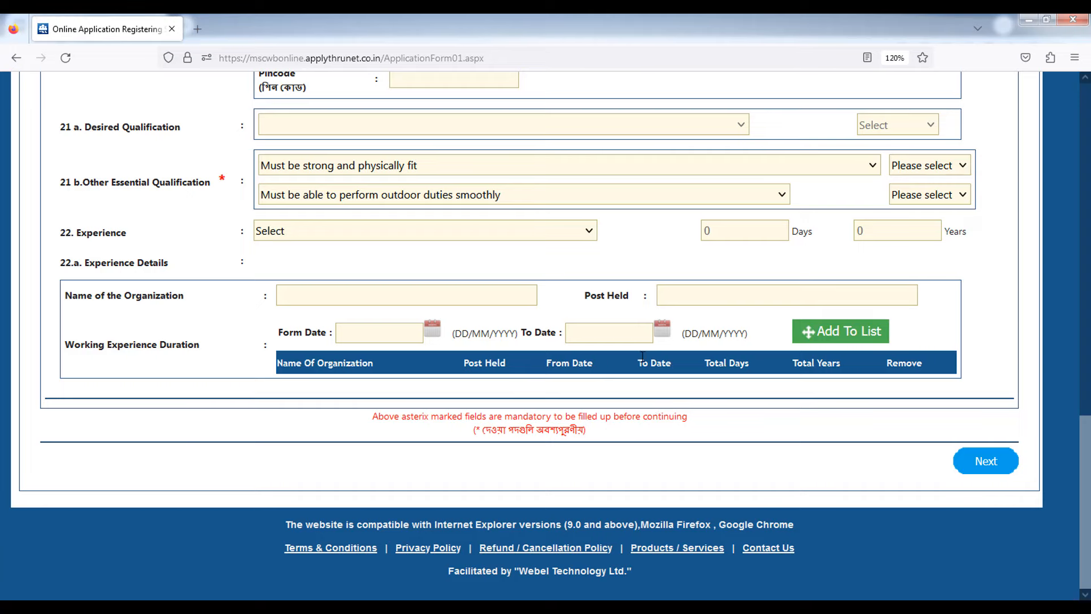
pyautogui.click(1089, 294)
pyautogui.scroll(5, 1086, 294)
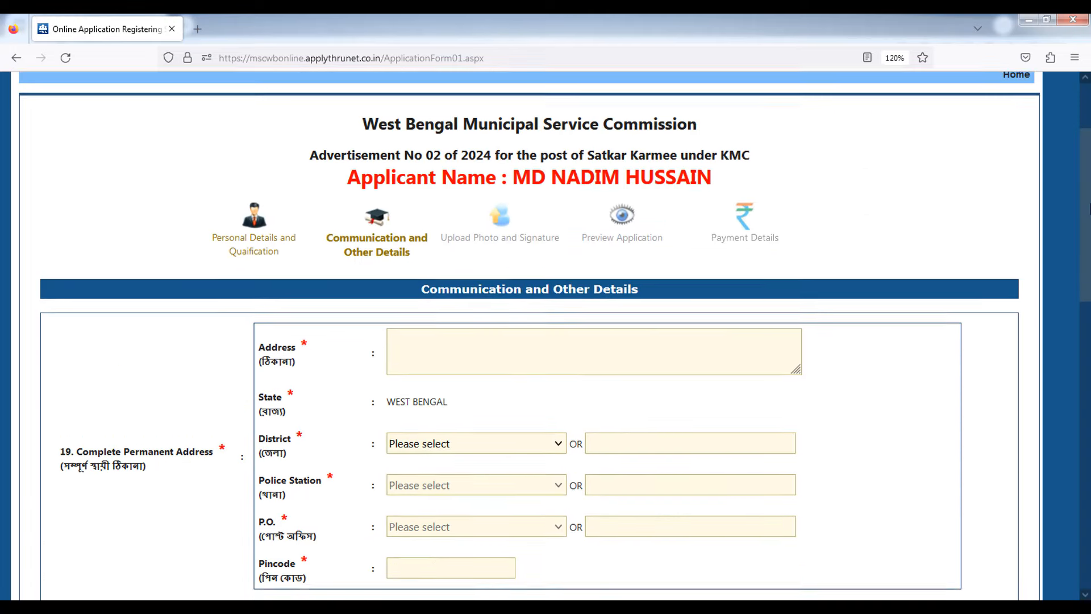
pyautogui.click(488, 322)
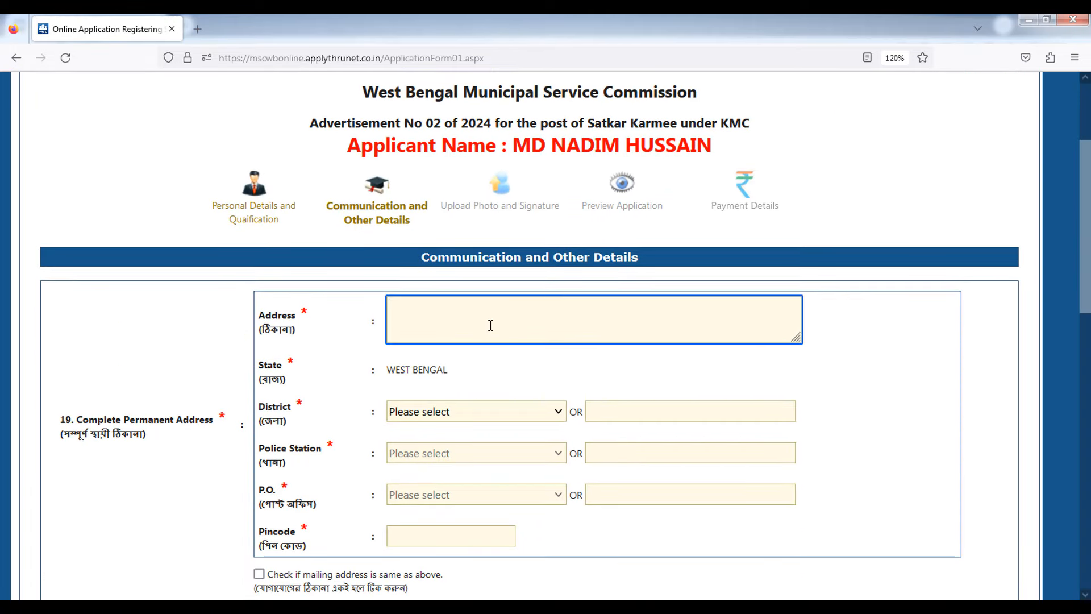
pyautogui.write('12/2')
pyautogui.click(348, 399)
pyautogui.scroll(-1, 414, 394)
pyautogui.click(441, 327)
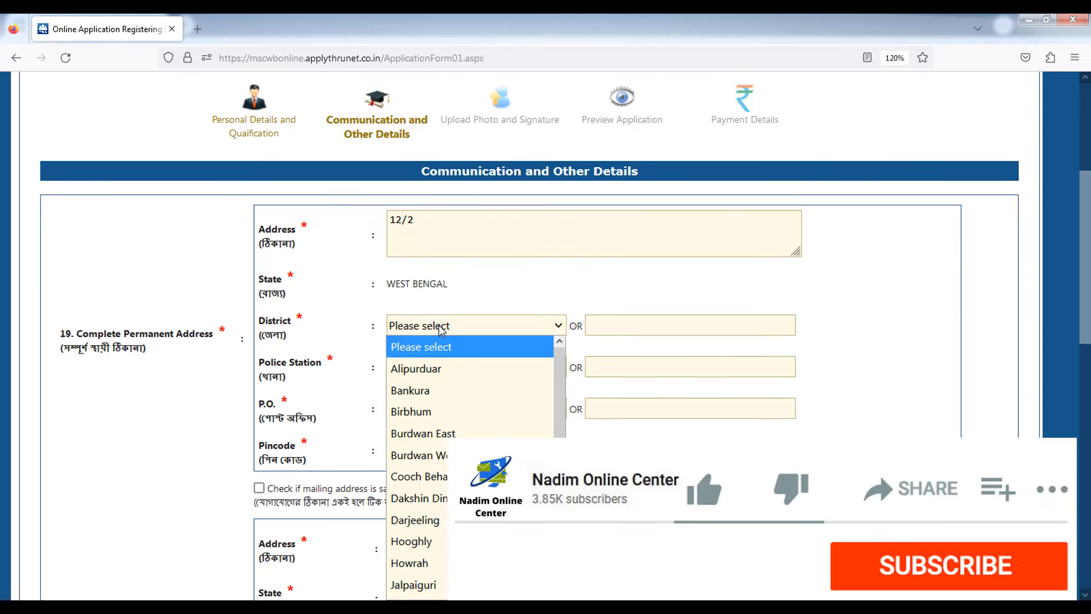
pyautogui.press('k')
pyautogui.press('k')
pyautogui.click(453, 262)
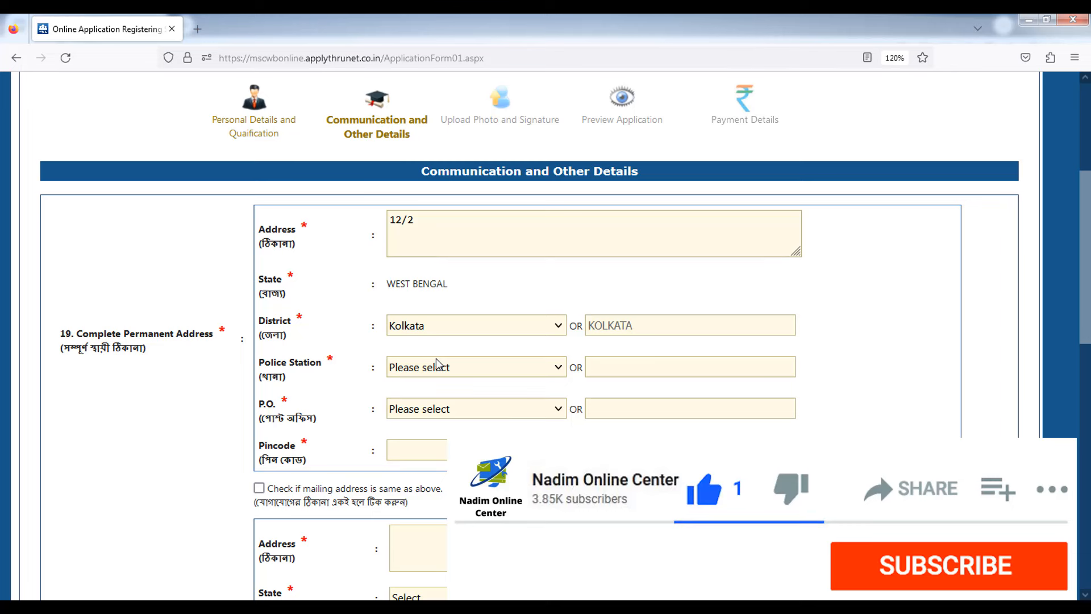
pyautogui.click(438, 366)
pyautogui.click(449, 278)
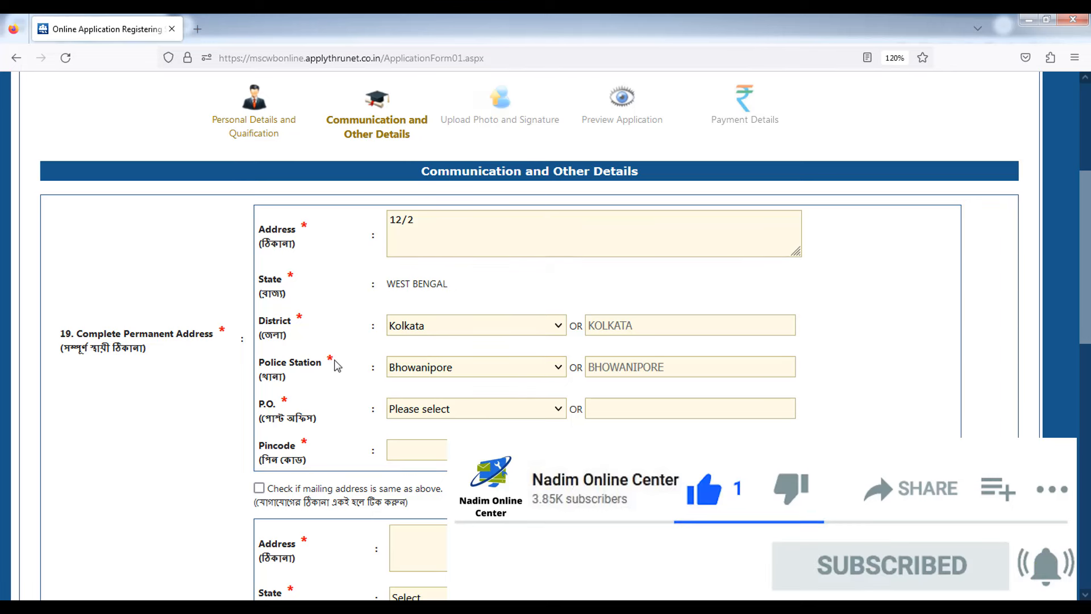
# - Try post office ARCHANA, then settle on OTHERS and type AAAAA as the custom post office
pyautogui.click(403, 411)
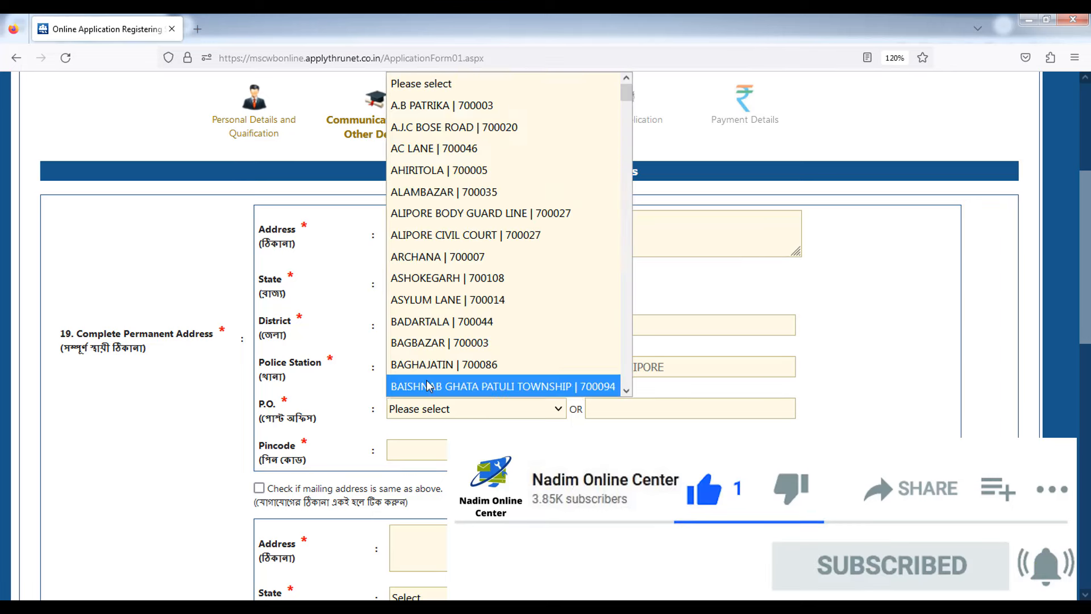
pyautogui.click(439, 253)
pyautogui.scroll(-3, 277, 302)
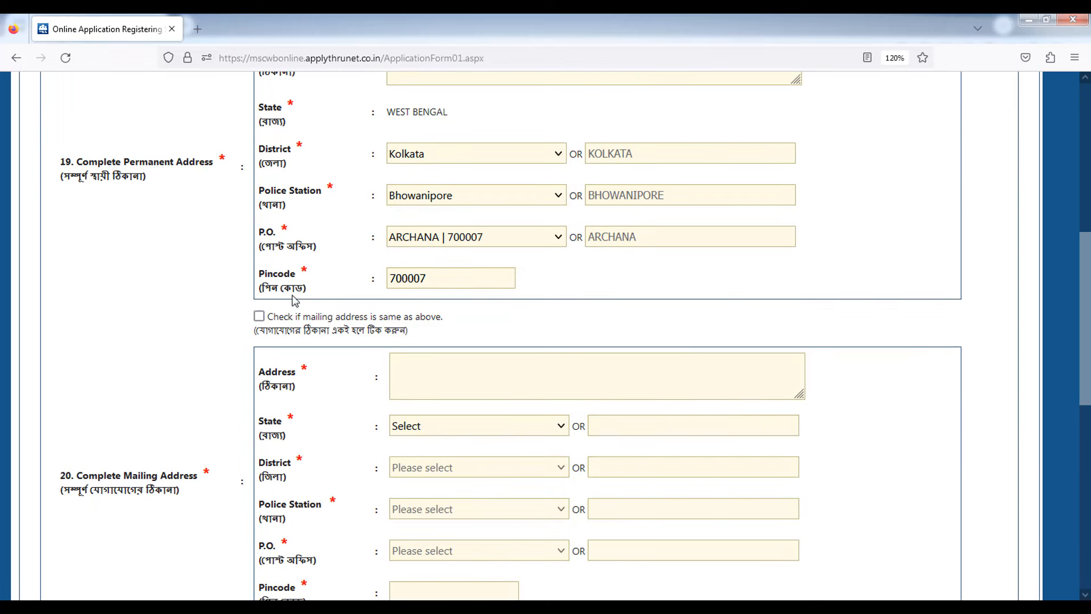
pyautogui.moveTo(264, 274); pyautogui.dragTo(308, 271)
pyautogui.click(554, 237)
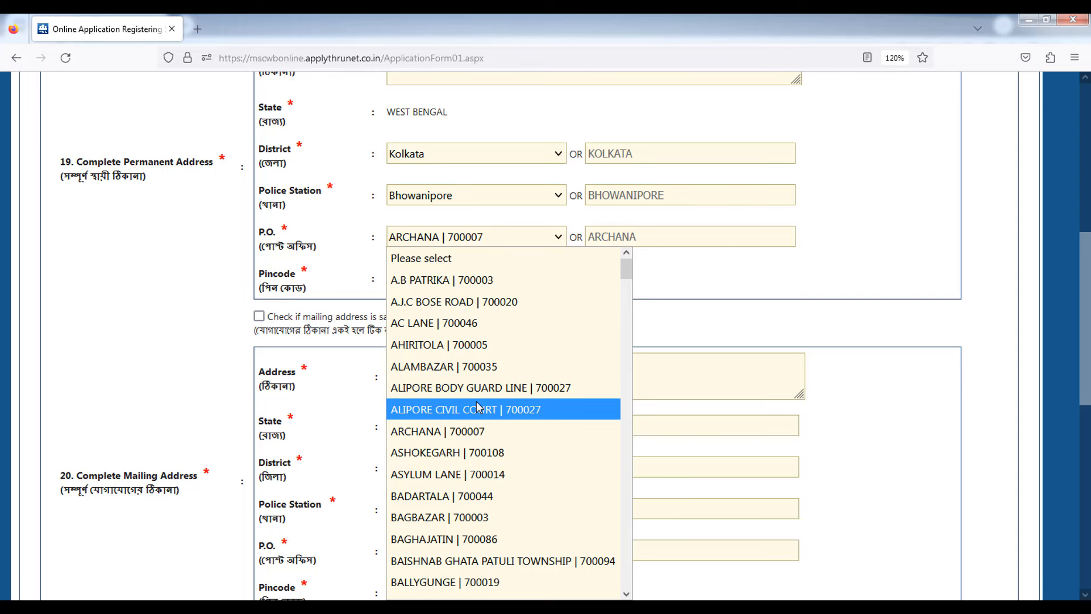
pyautogui.click(457, 373)
pyautogui.press('o')
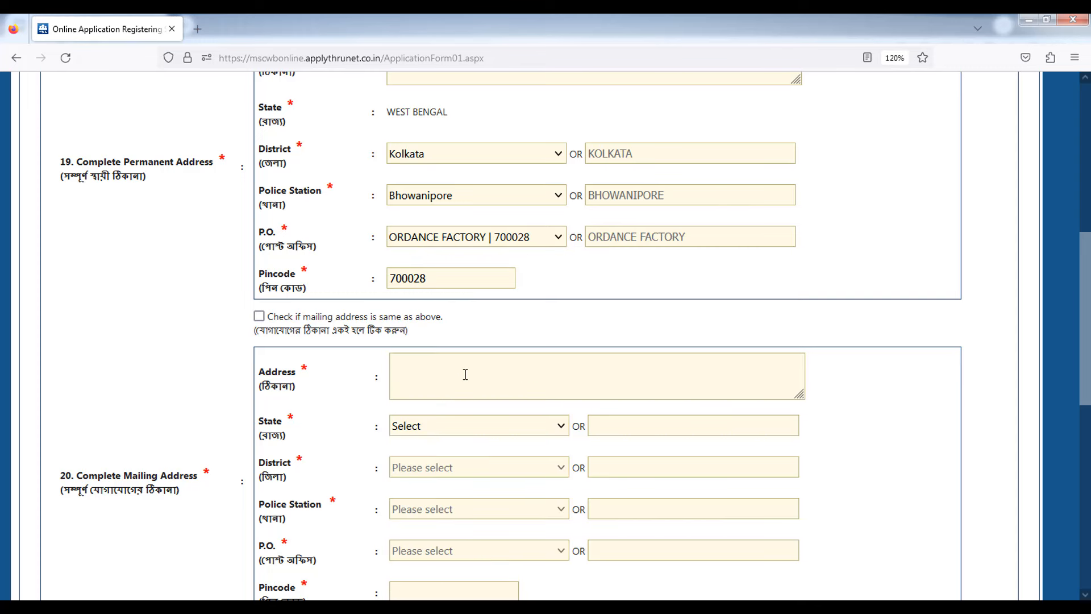
pyautogui.press('o')
pyautogui.click(432, 226)
pyautogui.click(434, 228)
pyautogui.click(467, 247)
pyautogui.write('AAAAA')
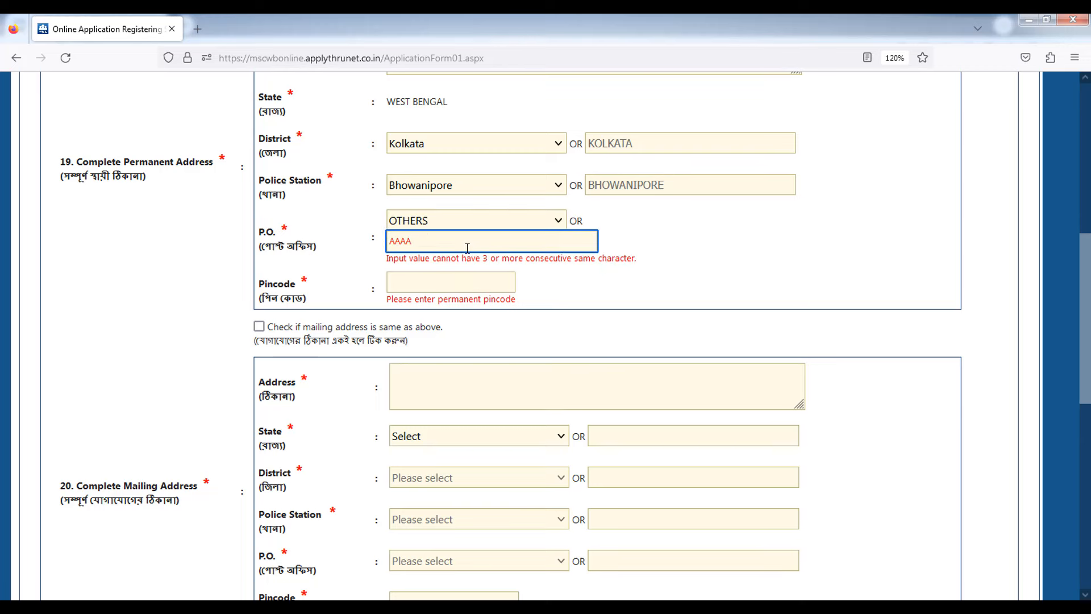
# - Enter permanent pincode 700099 and mark the mailing address as the same as permanent
pyautogui.click(434, 279)
pyautogui.write('700099')
pyautogui.click(207, 349)
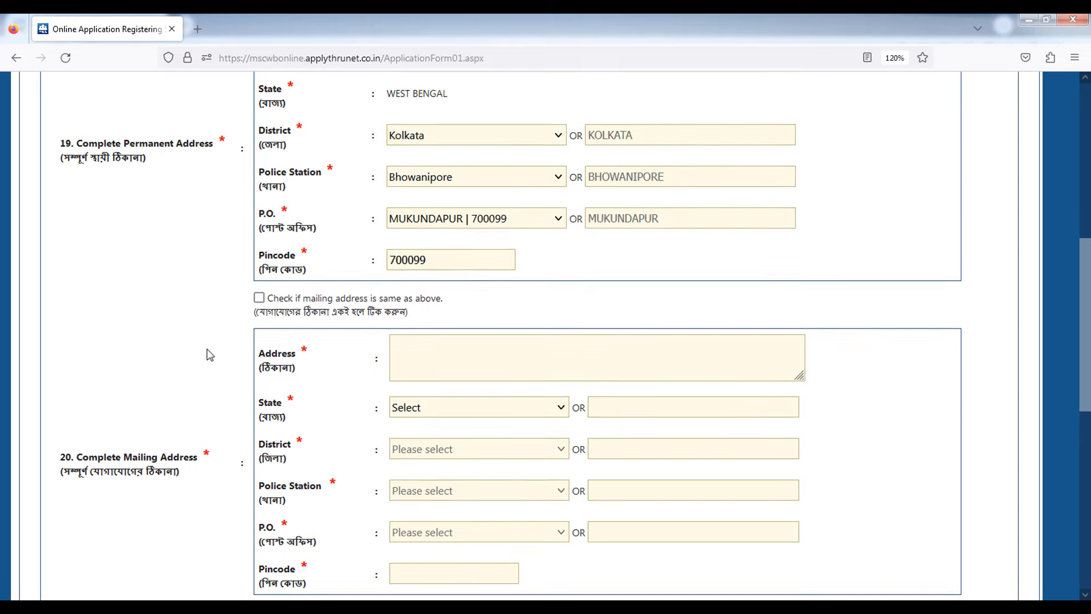
pyautogui.scroll(-3, 207, 349)
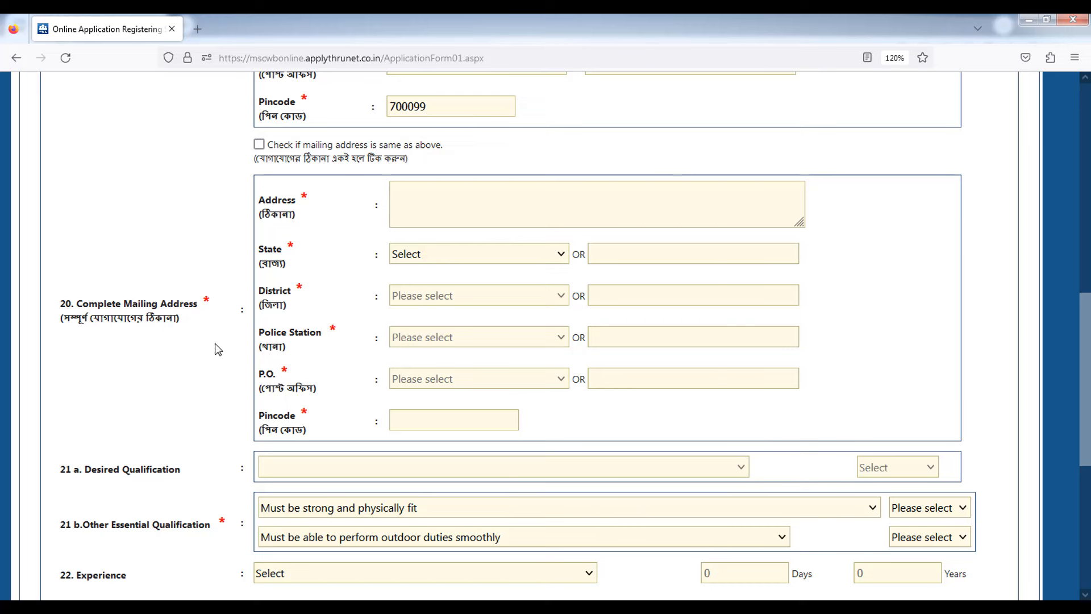
pyautogui.click(260, 145)
# - Answer Yes to the strong and physically fit qualification question
pyautogui.scroll(-3, 195, 375)
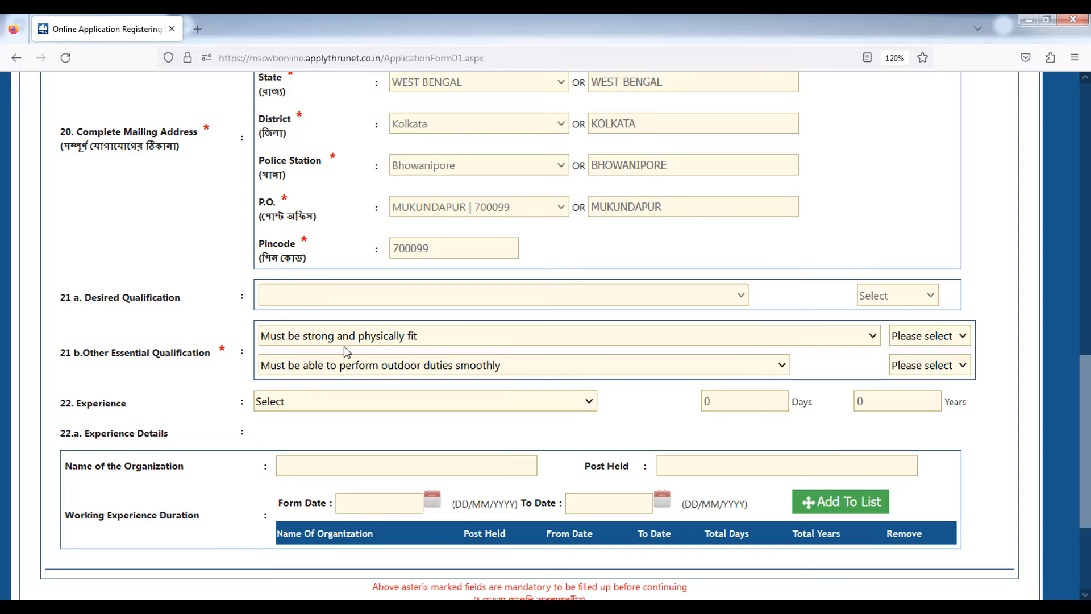
pyautogui.click(922, 337)
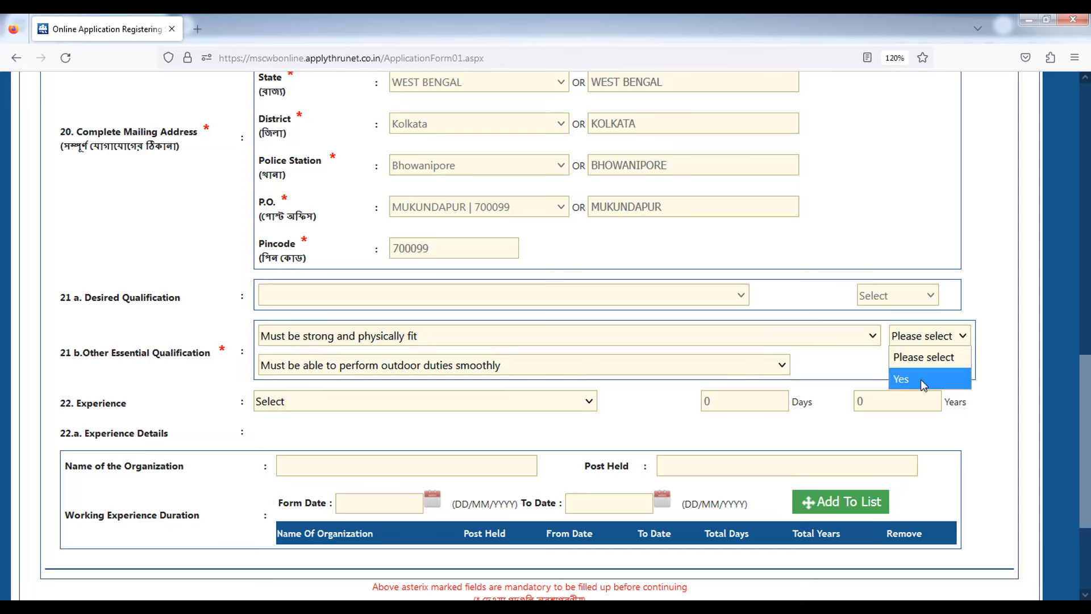
pyautogui.click(920, 380)
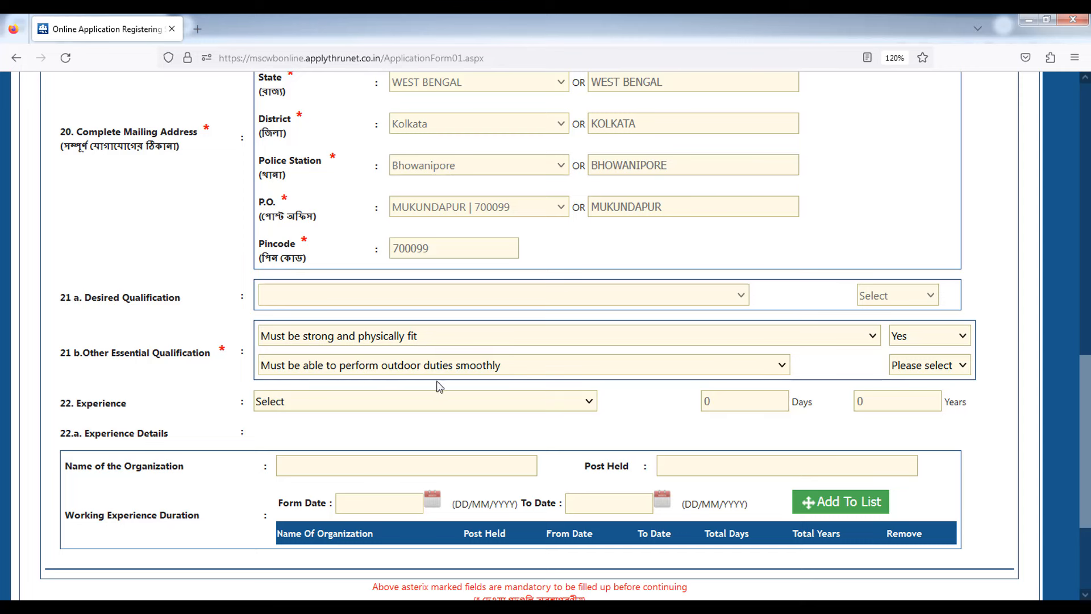
# - Answer Yes to performing outdoor duties, leave Experience unselected, and continue with Next
pyautogui.click(924, 367)
pyautogui.click(924, 406)
pyautogui.scroll(-2, 987, 438)
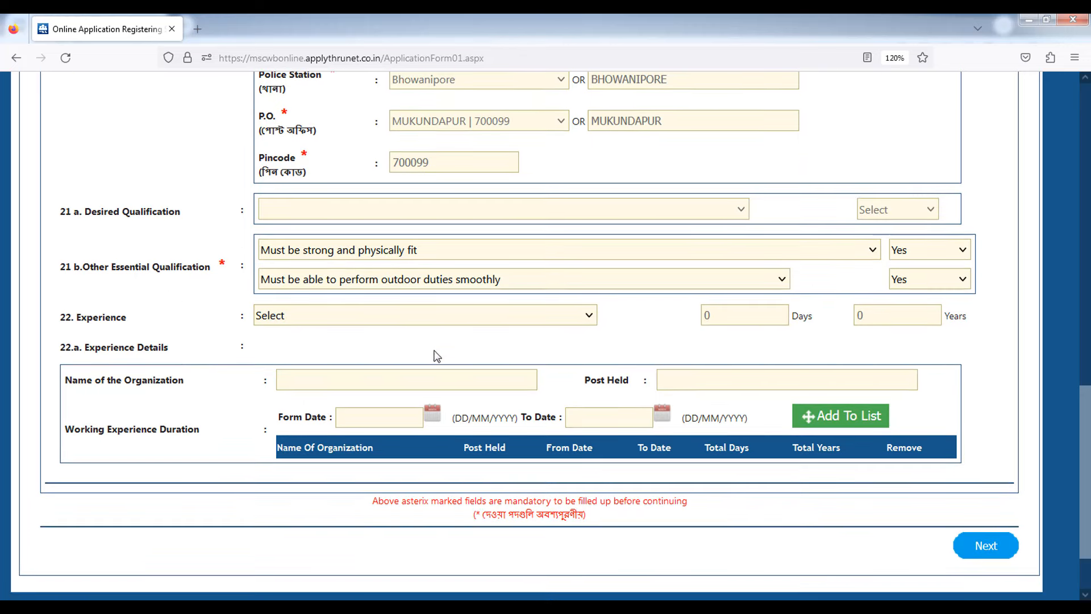
pyautogui.click(367, 324)
pyautogui.click(364, 319)
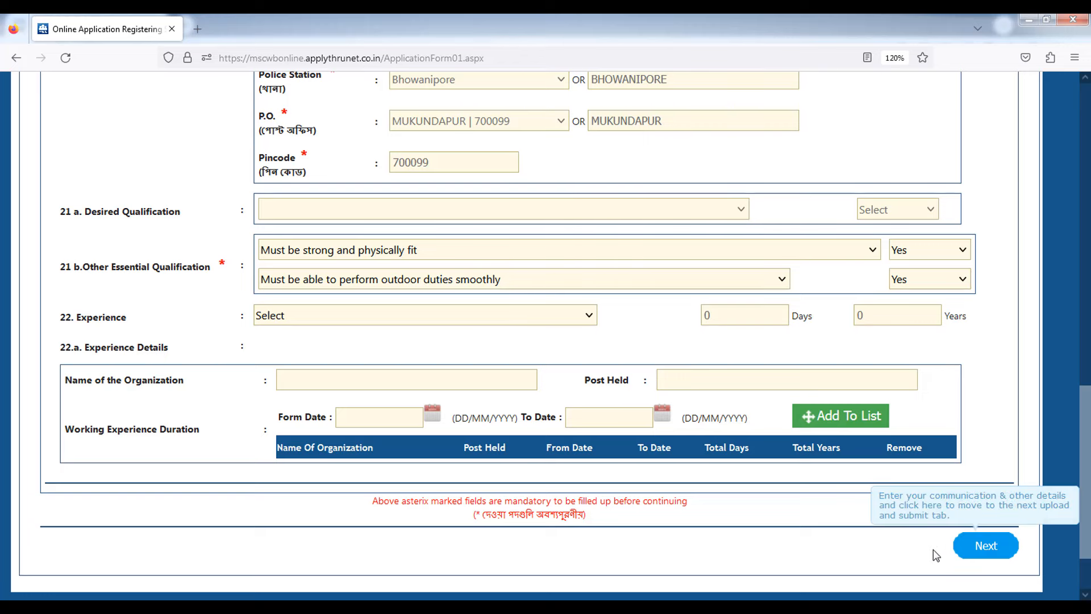
pyautogui.click(974, 549)
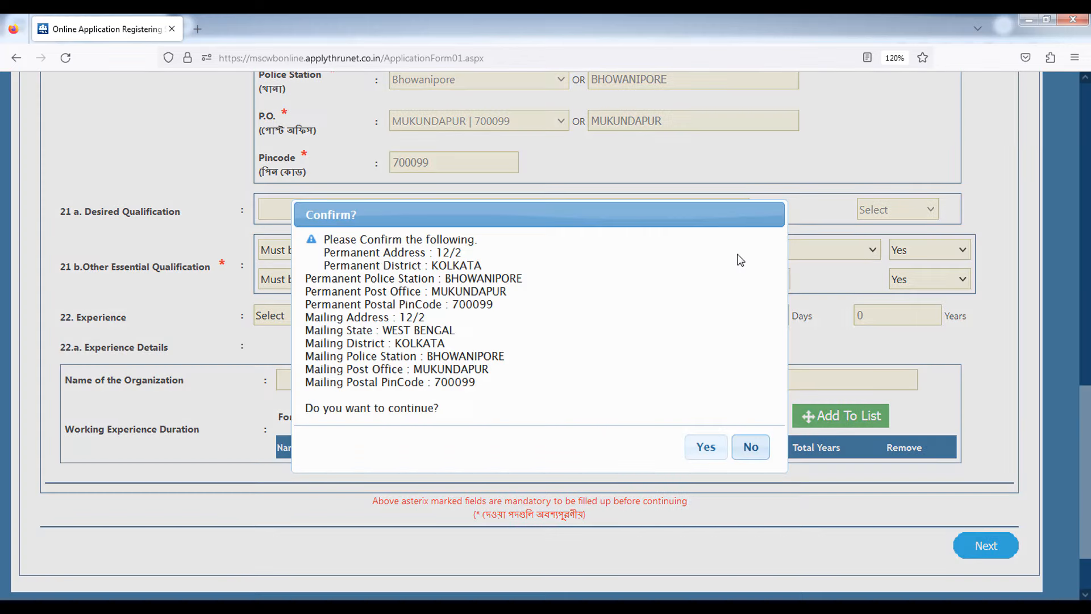
# - Confirm the address details, then review the photo and signature upload items
pyautogui.click(705, 446)
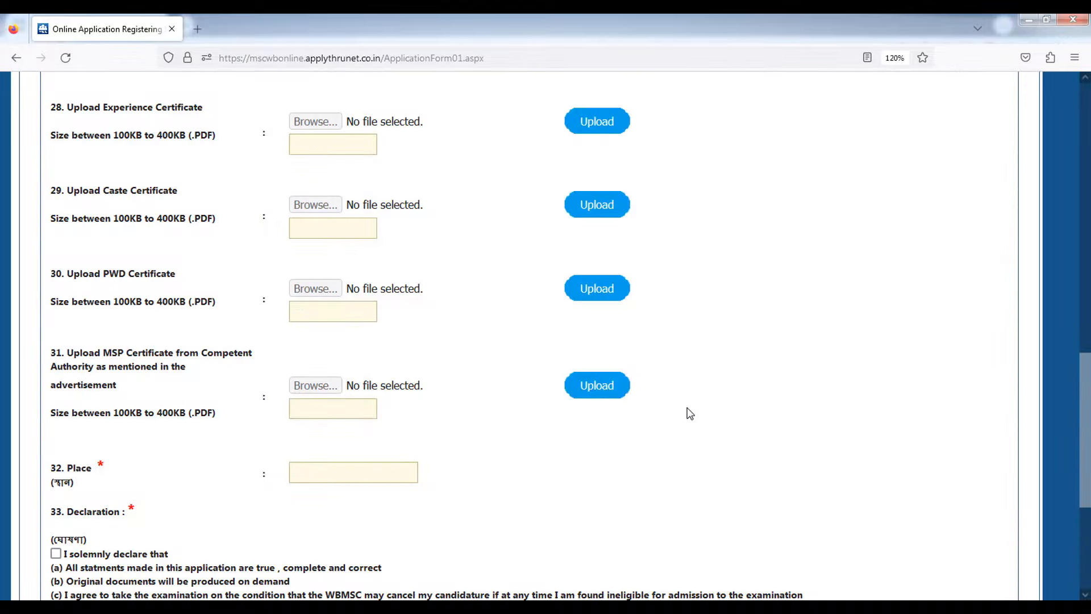
pyautogui.scroll(10, 659, 443)
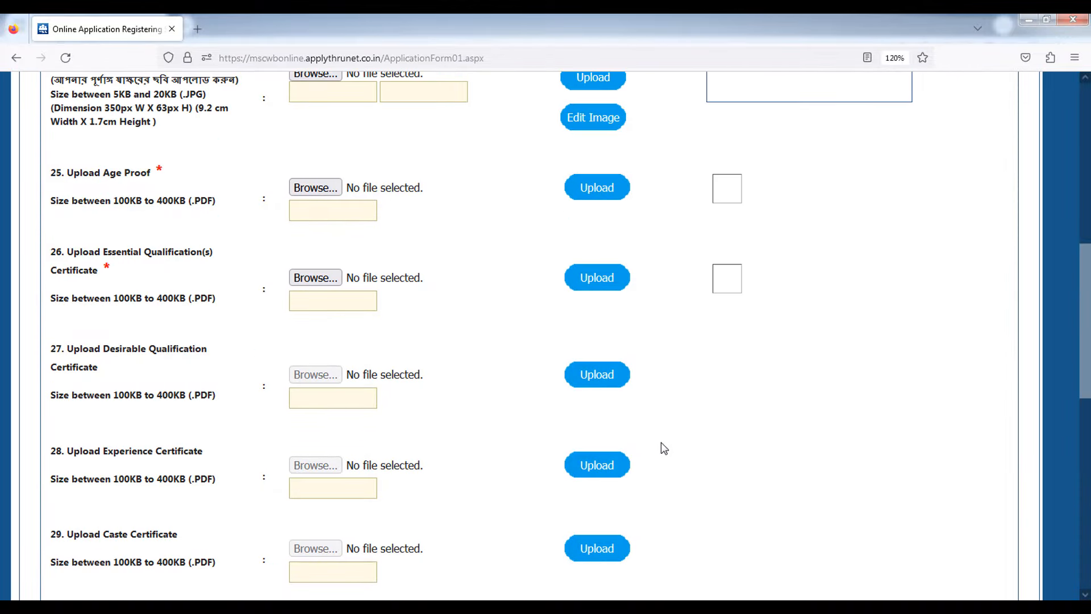
pyautogui.scroll(3, 676, 439)
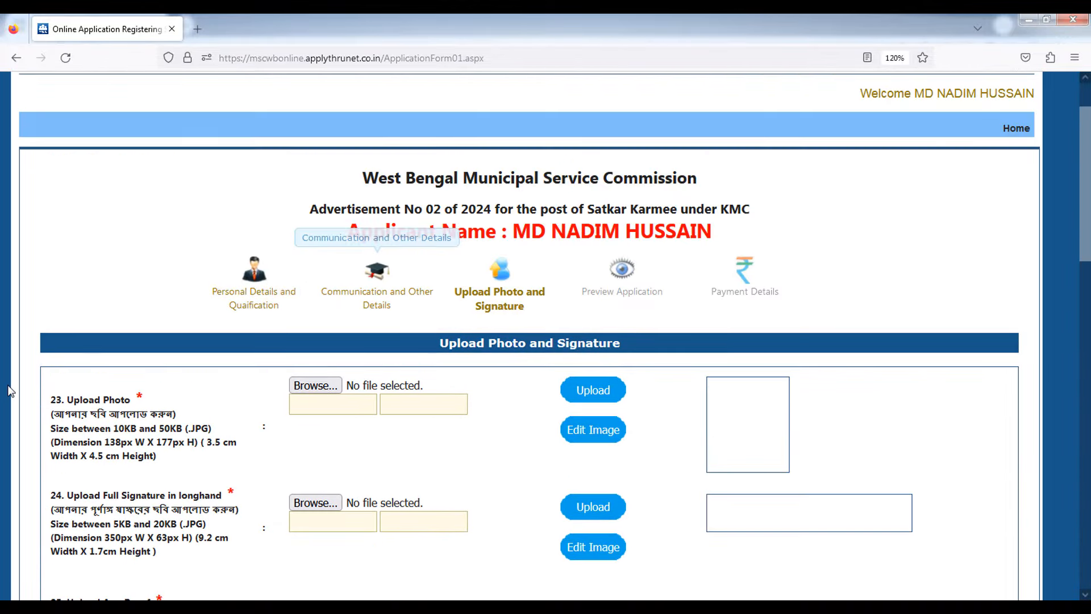
pyautogui.moveTo(65, 400); pyautogui.dragTo(124, 405)
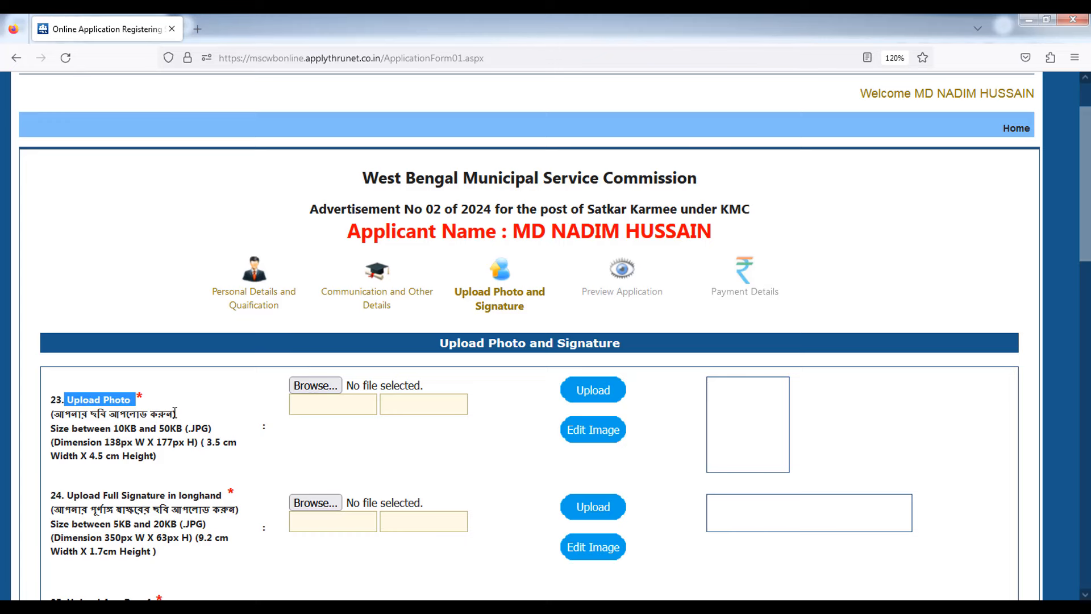
pyautogui.scroll(-3, 123, 392)
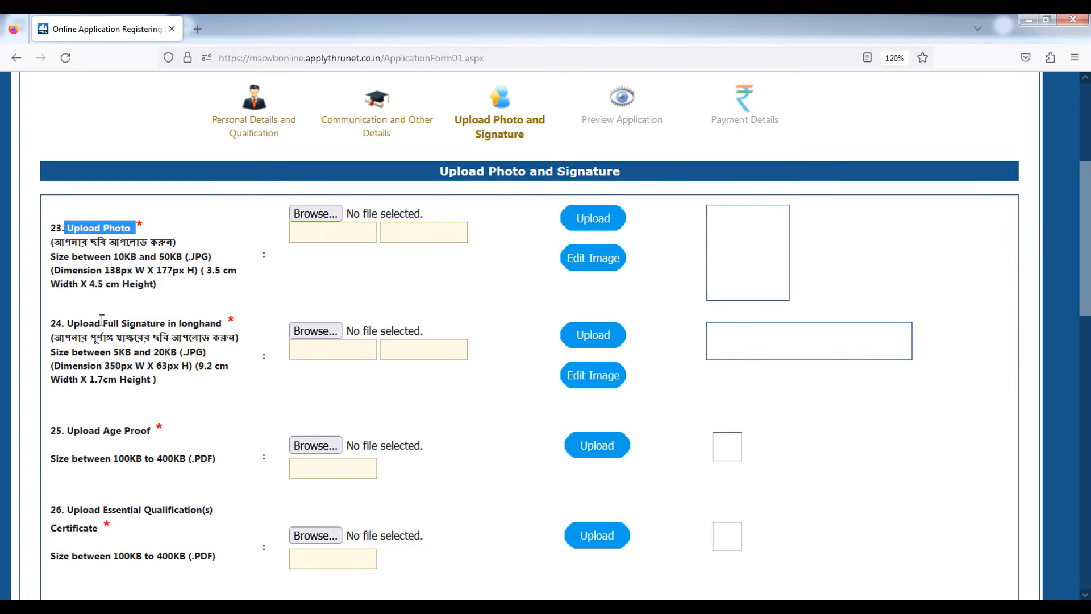
pyautogui.moveTo(84, 320); pyautogui.dragTo(210, 339)
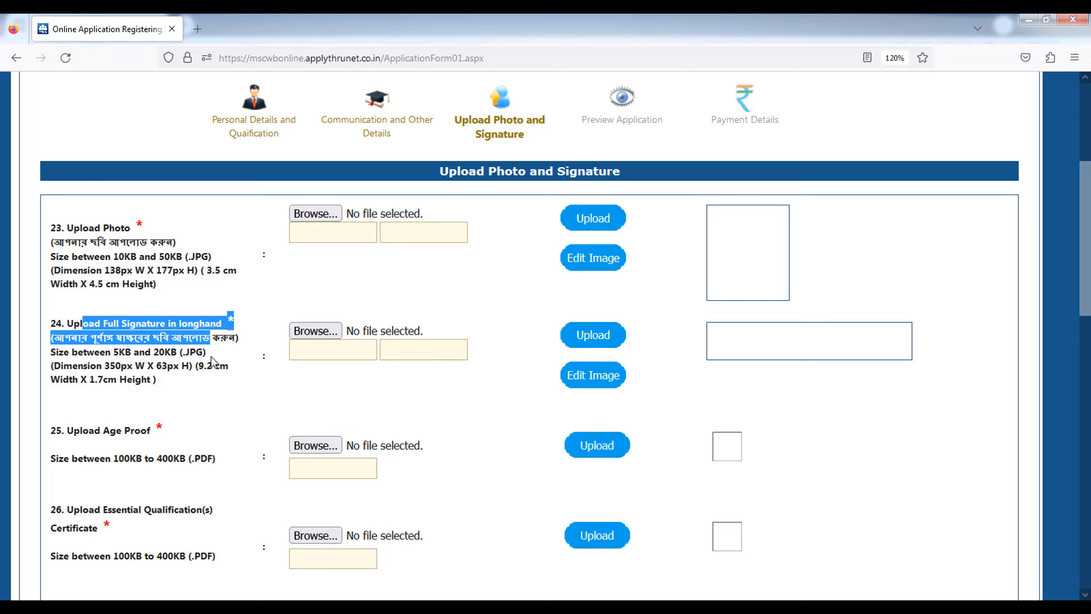
pyautogui.scroll(-3, 84, 281)
# - Review the Age Proof, Essential Qualification and Desirable Qualification upload items
pyautogui.moveTo(76, 258); pyautogui.dragTo(200, 288)
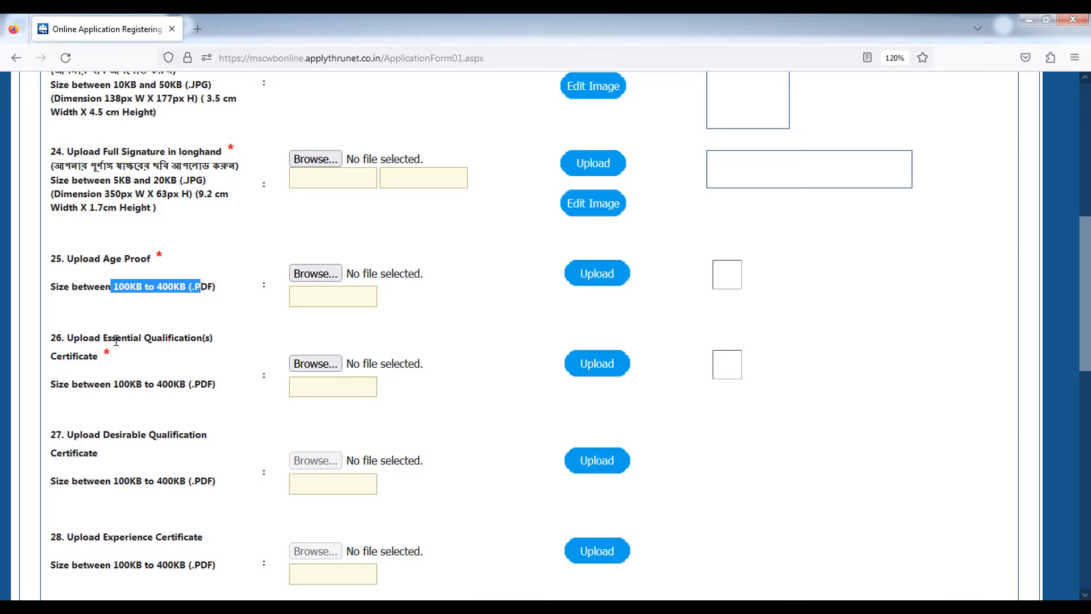
pyautogui.moveTo(103, 338); pyautogui.dragTo(197, 337)
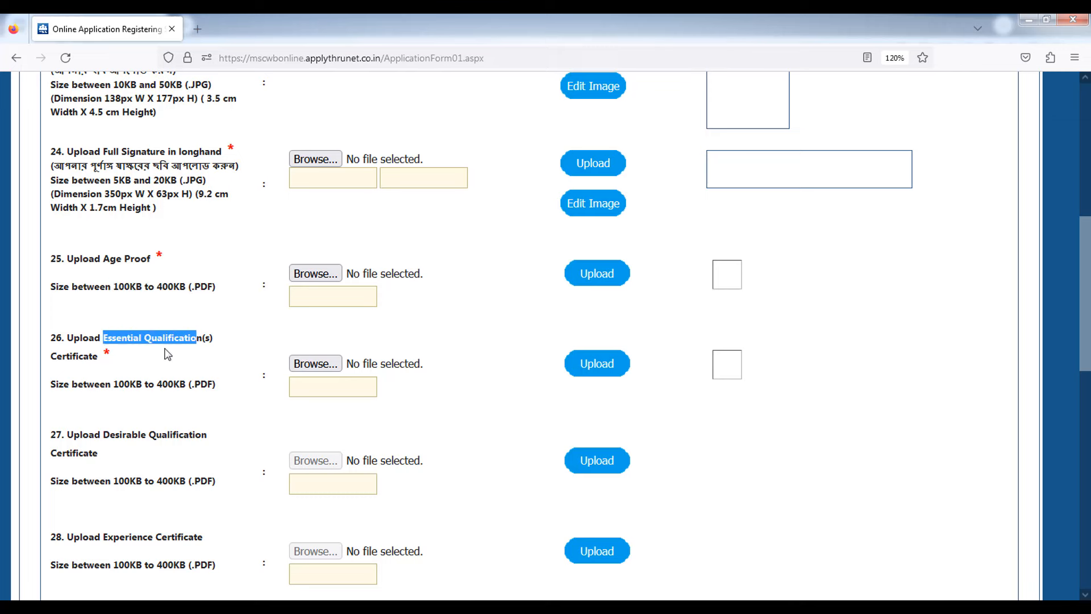
pyautogui.scroll(-2, 161, 398)
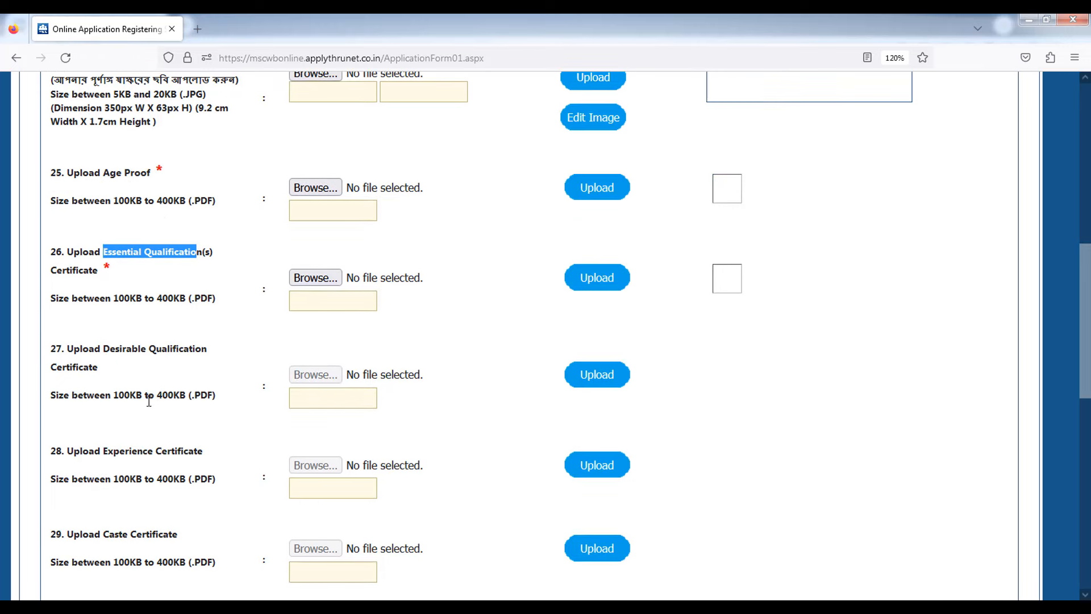
pyautogui.moveTo(90, 348); pyautogui.dragTo(155, 348)
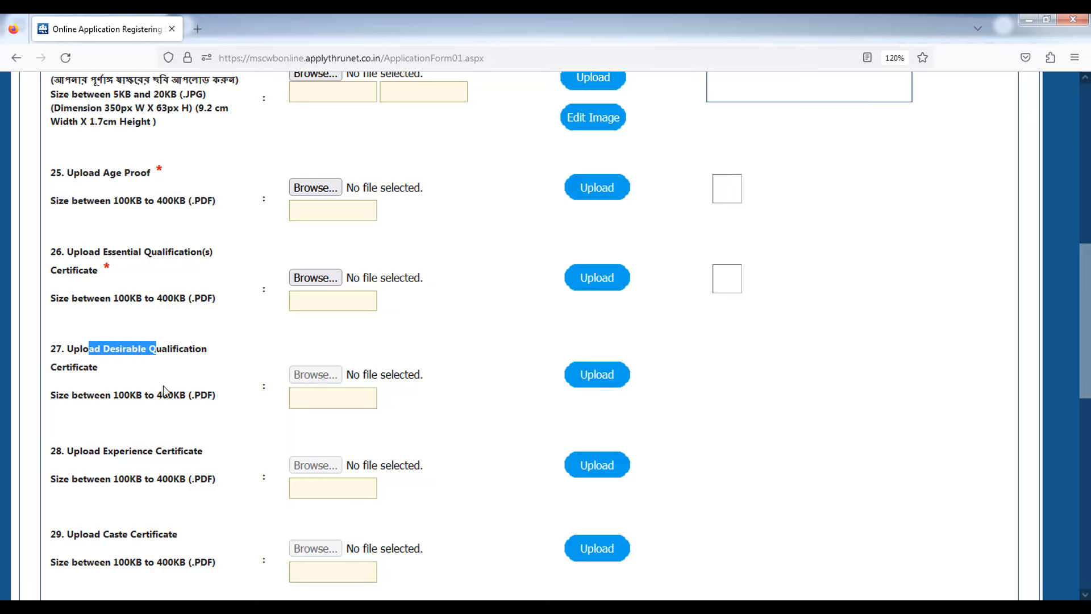
pyautogui.scroll(-4, 168, 395)
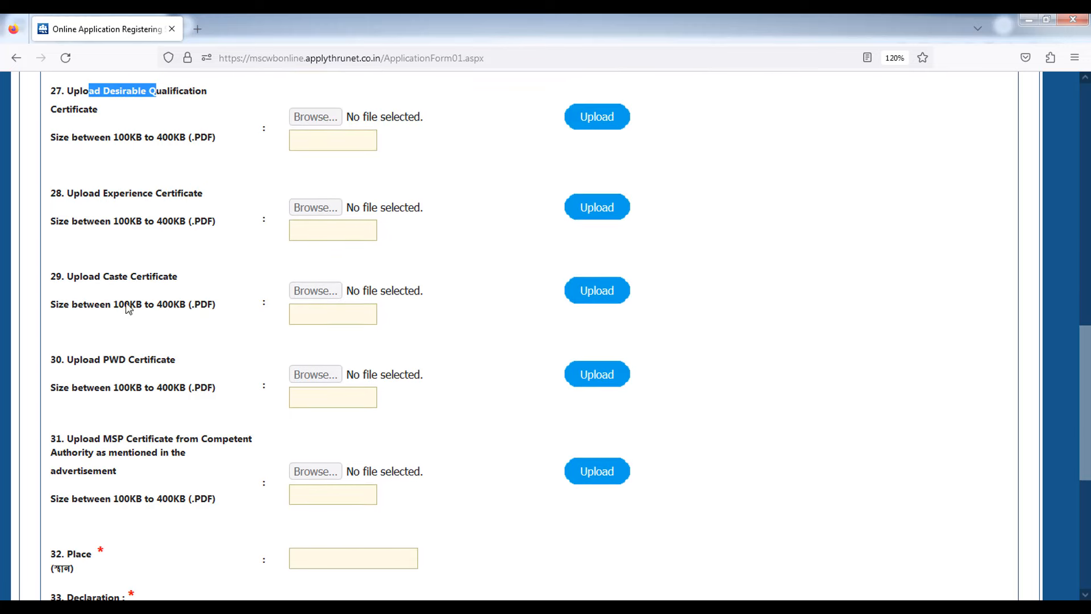
pyautogui.scroll(5, 142, 440)
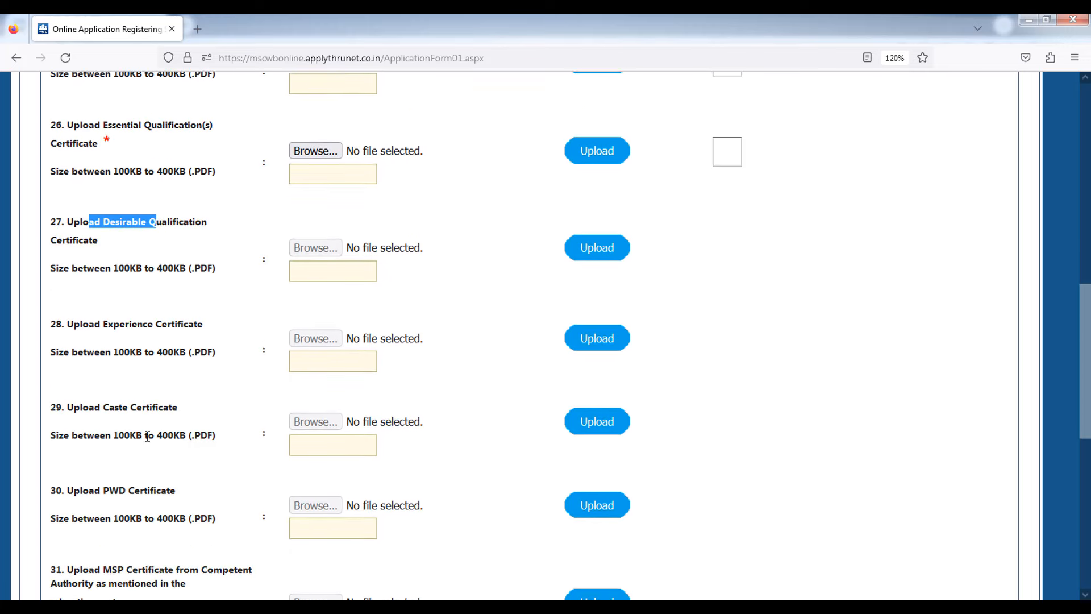
pyautogui.scroll(3, 777, 369)
pyautogui.scroll(-3, 799, 365)
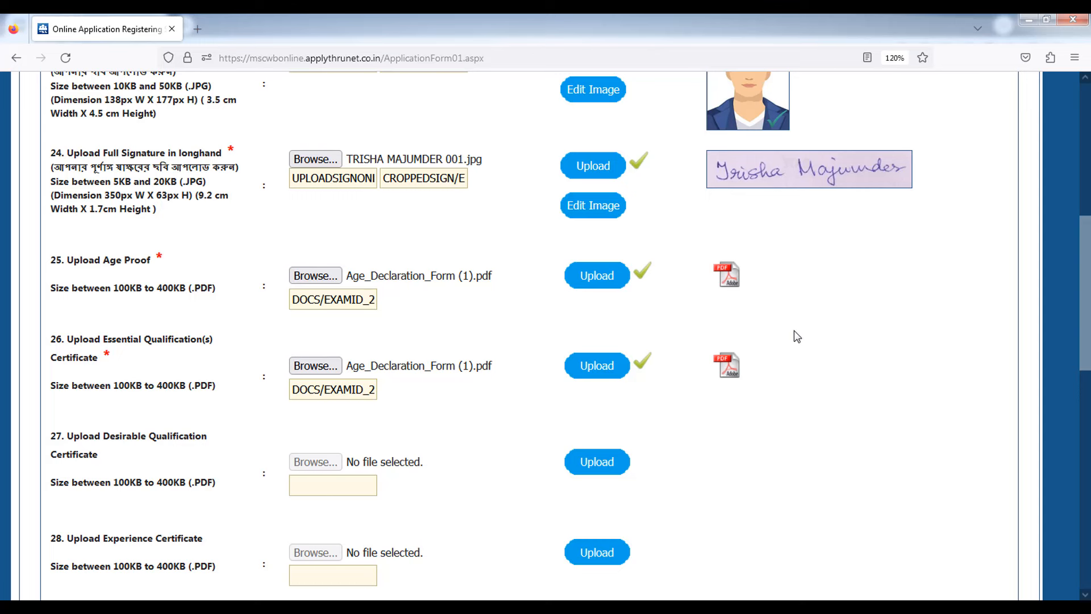
pyautogui.scroll(-6, 793, 332)
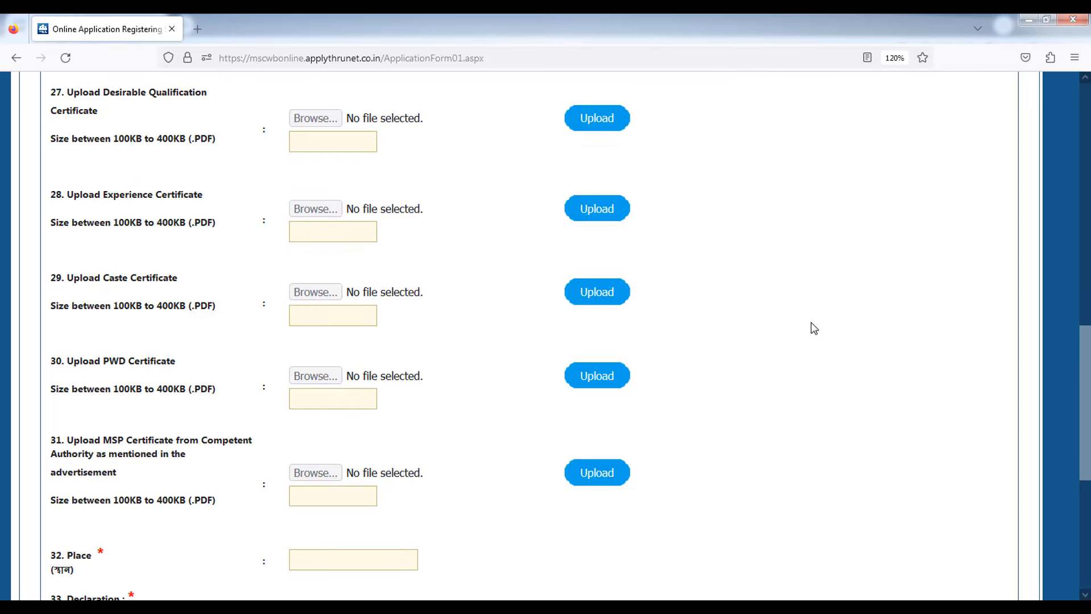
pyautogui.scroll(-3, 811, 332)
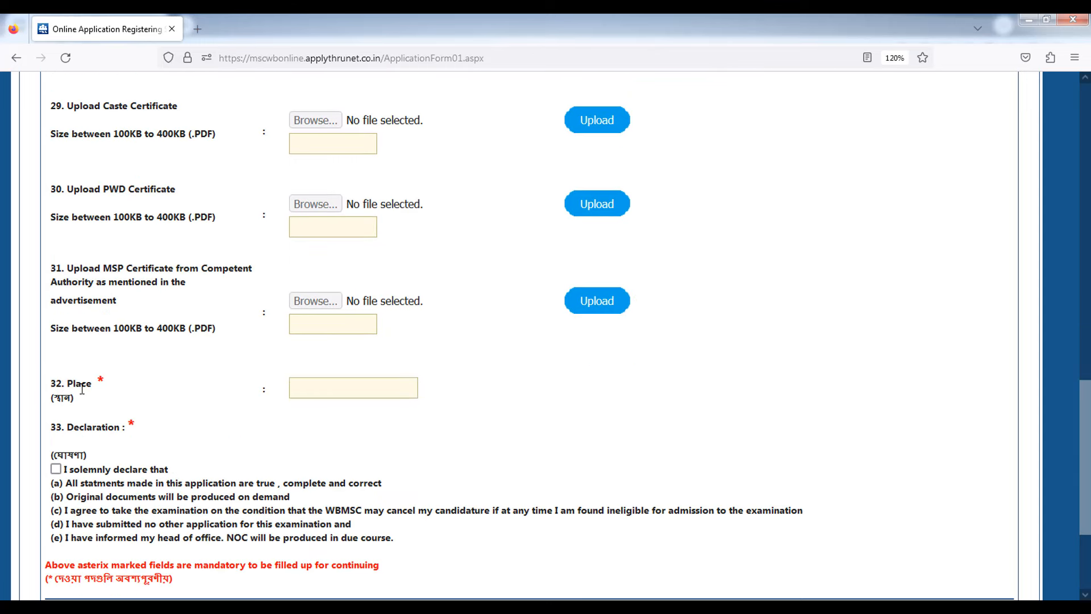
# - Fill Place with the saved entry KOLKATA and tick the declaration checkbox
pyautogui.moveTo(62, 384); pyautogui.dragTo(92, 384)
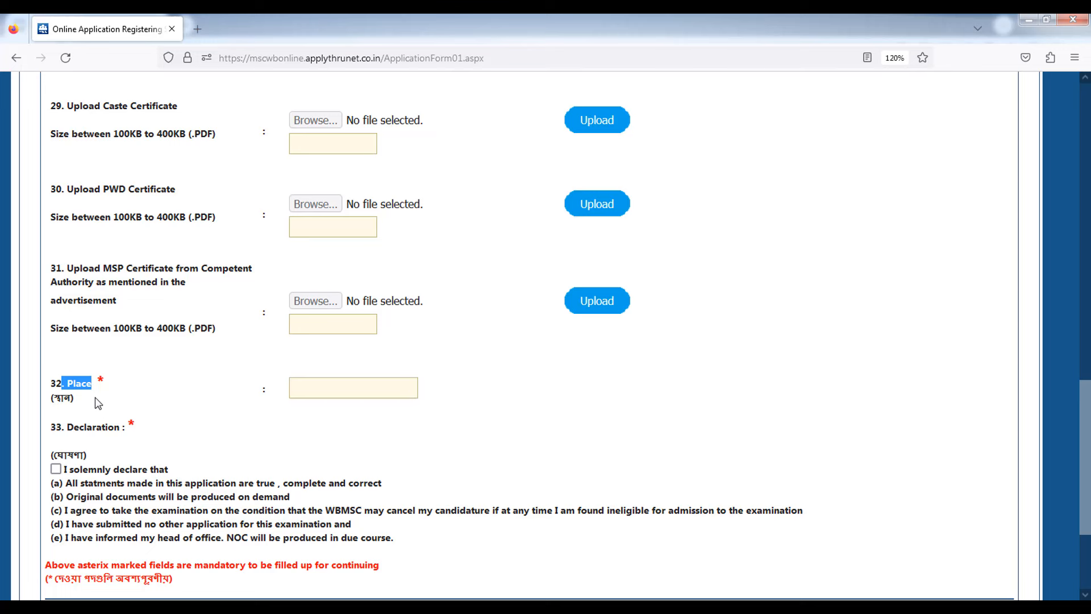
pyautogui.click(339, 388)
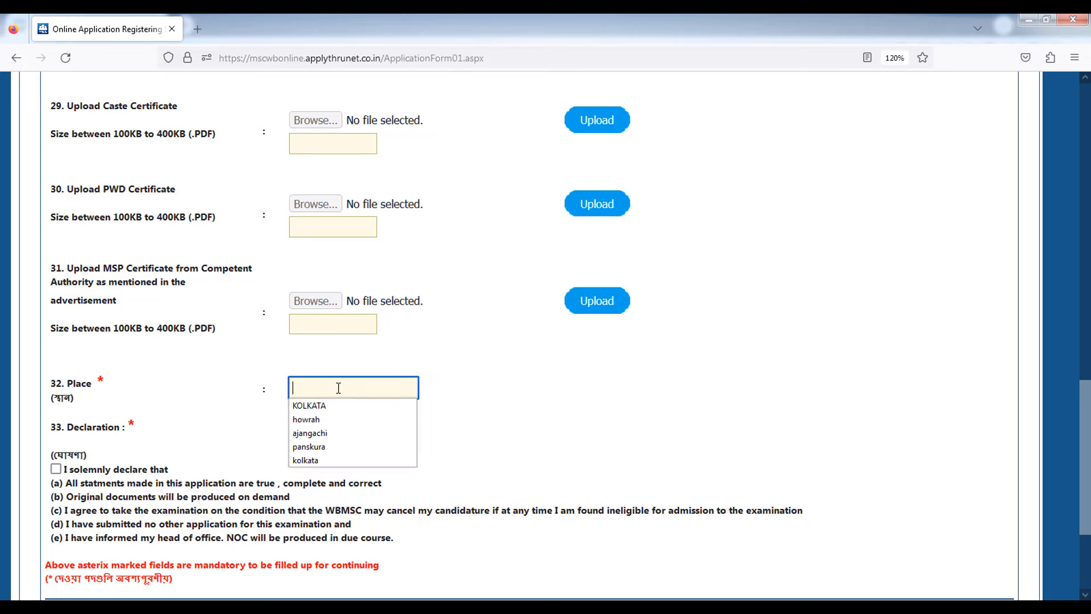
pyautogui.click(334, 406)
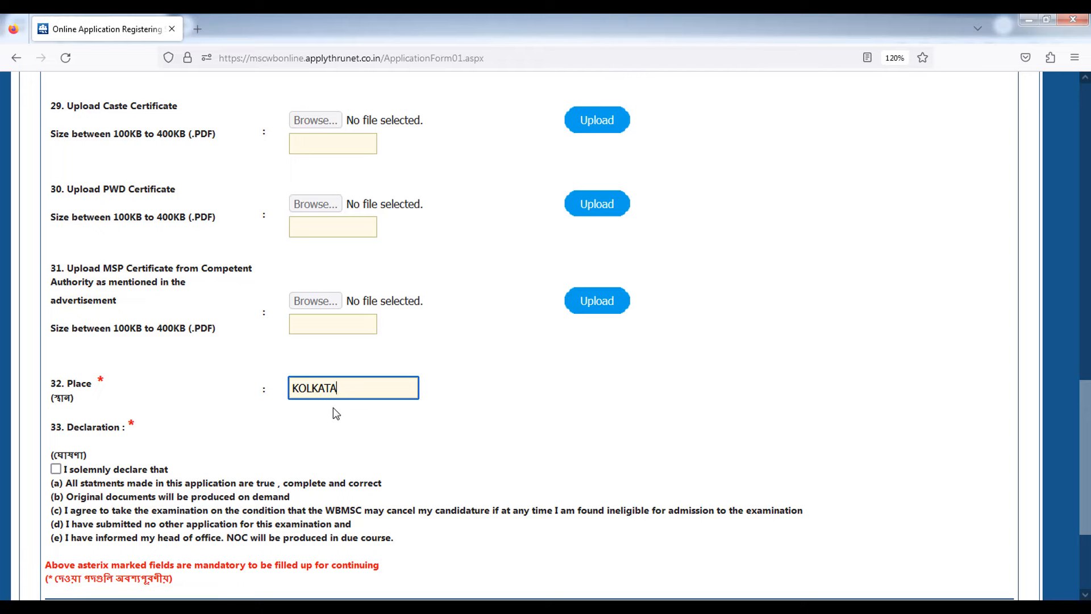
pyautogui.scroll(-3, 316, 418)
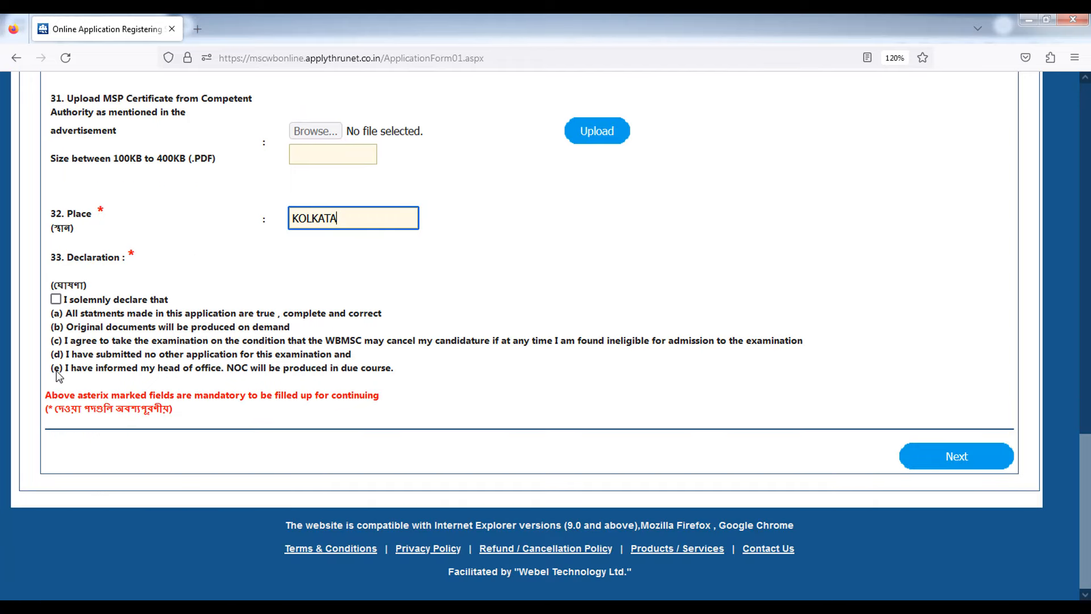
pyautogui.click(75, 336)
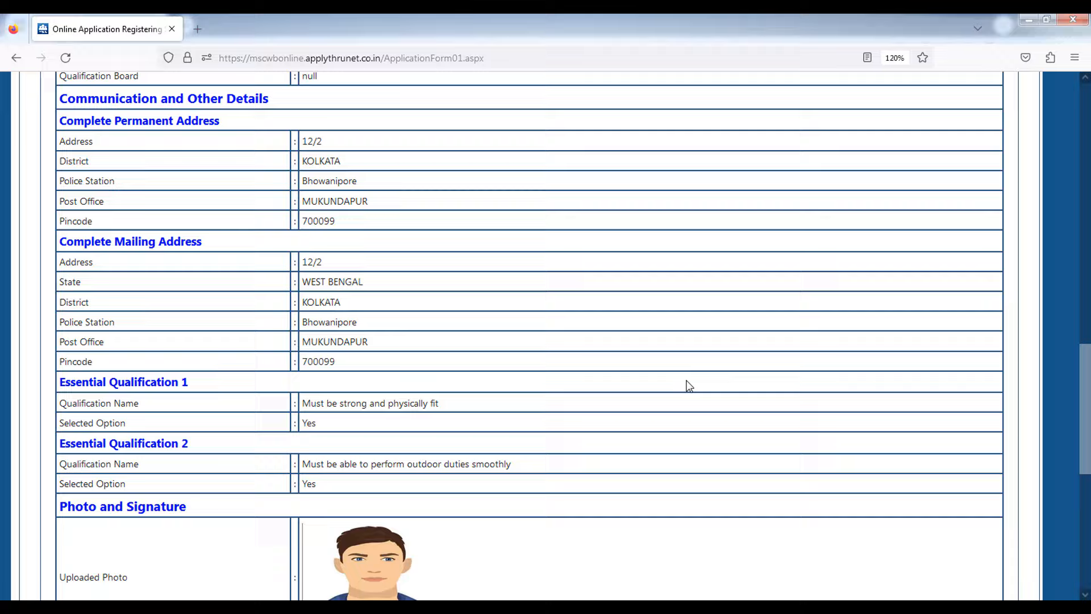
pyautogui.scroll(7, 682, 380)
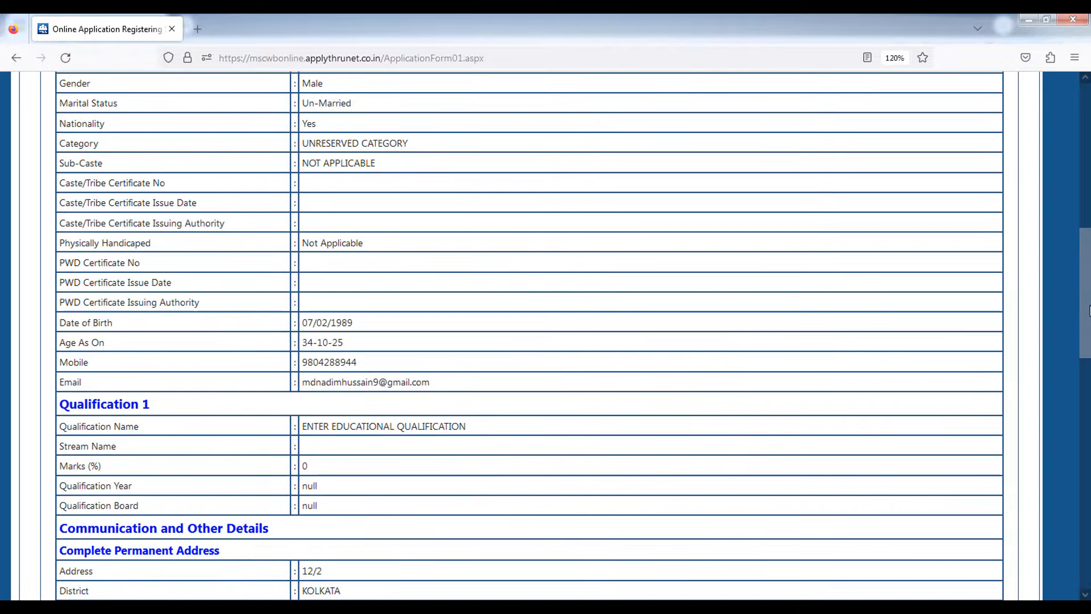
# - Check the post and applicant details in the preview table, then go to Payment Details
pyautogui.scroll(6, 362, 320)
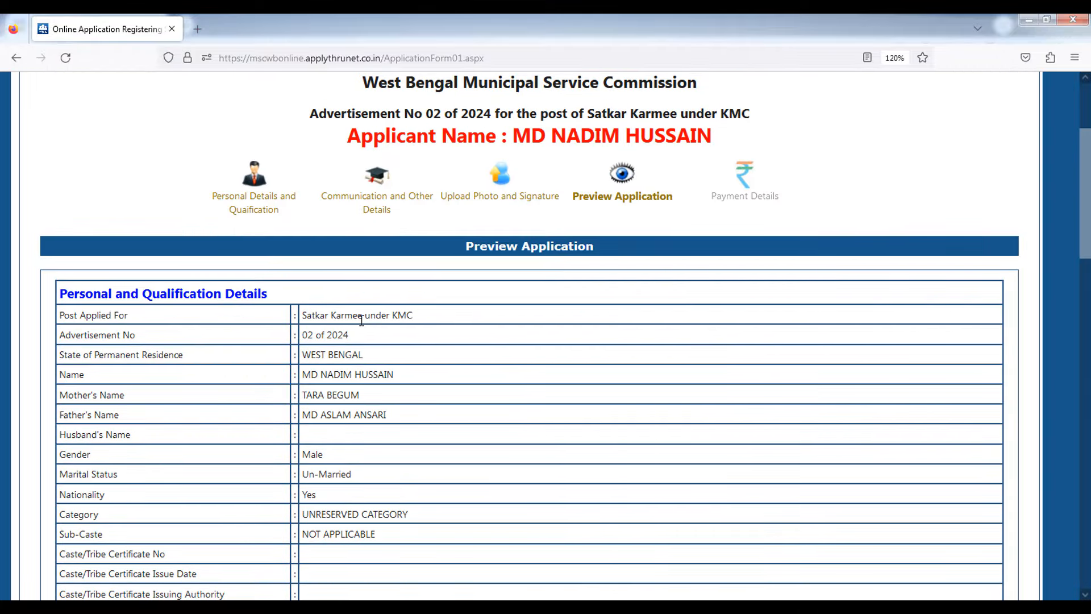
pyautogui.moveTo(329, 315); pyautogui.dragTo(390, 441)
pyautogui.click(506, 417)
pyautogui.scroll(-10, 1085, 193)
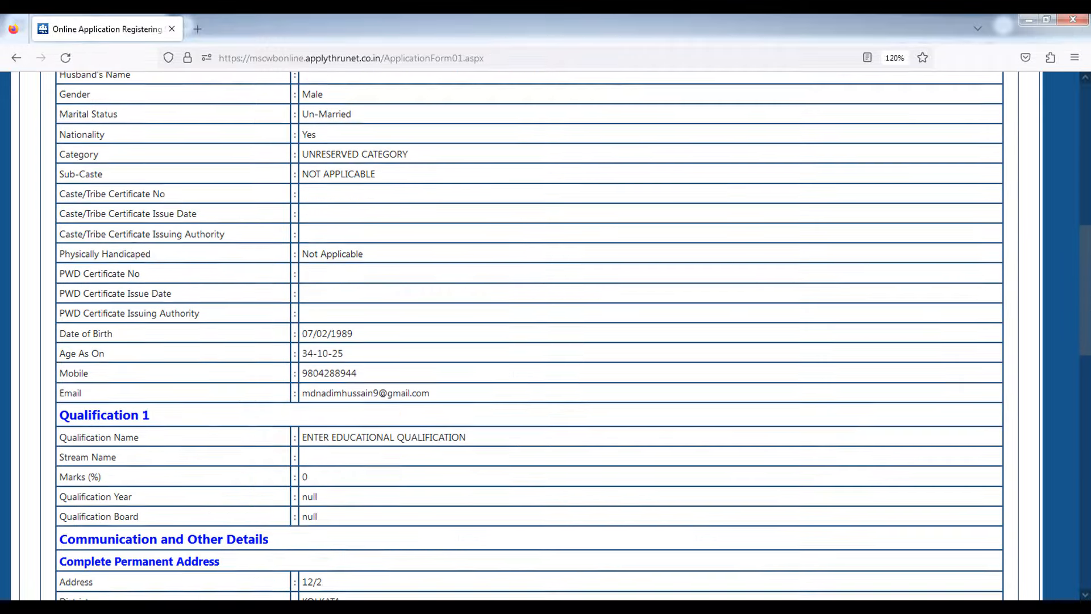
pyautogui.scroll(-10, 1084, 341)
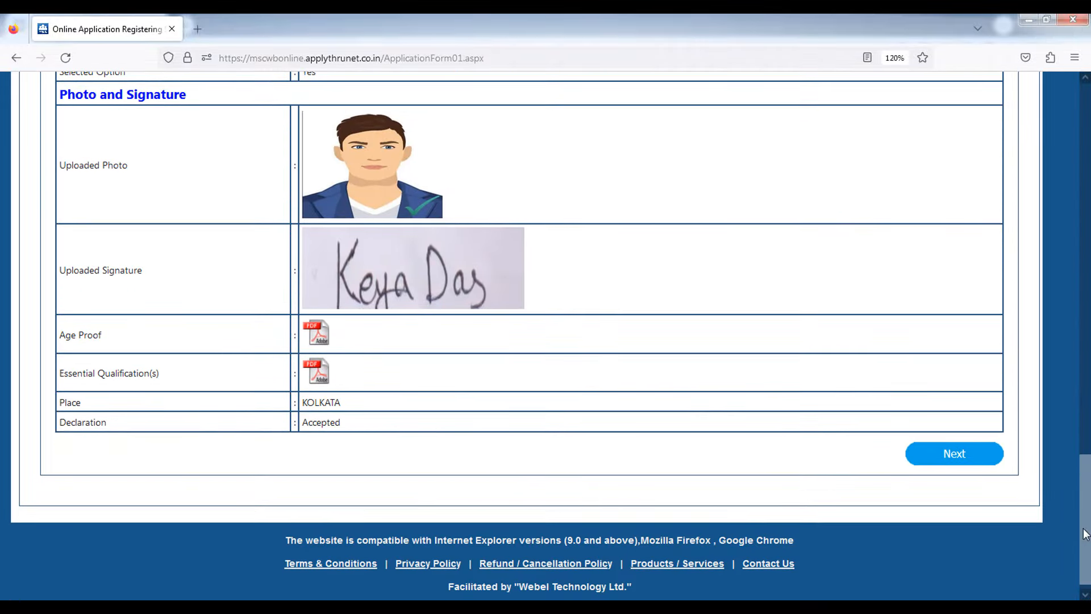
pyautogui.click(945, 463)
pyautogui.scroll(5, 658, 393)
# - Choose Online Payment Gateway through Bill Desk as payment mode, then Pay & Submit and confirm
pyautogui.click(301, 259)
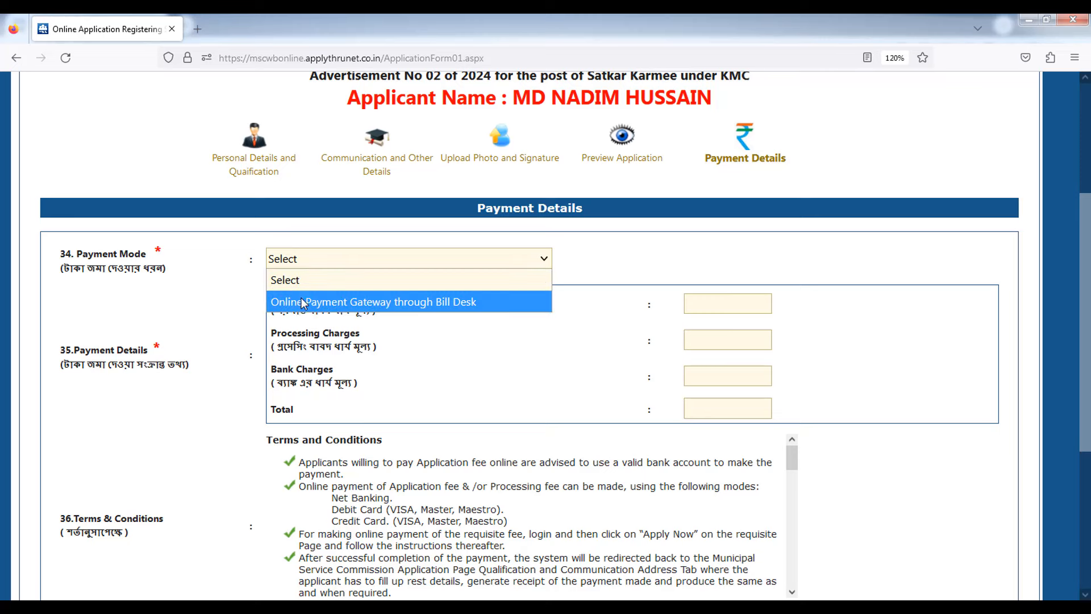
pyautogui.click(301, 302)
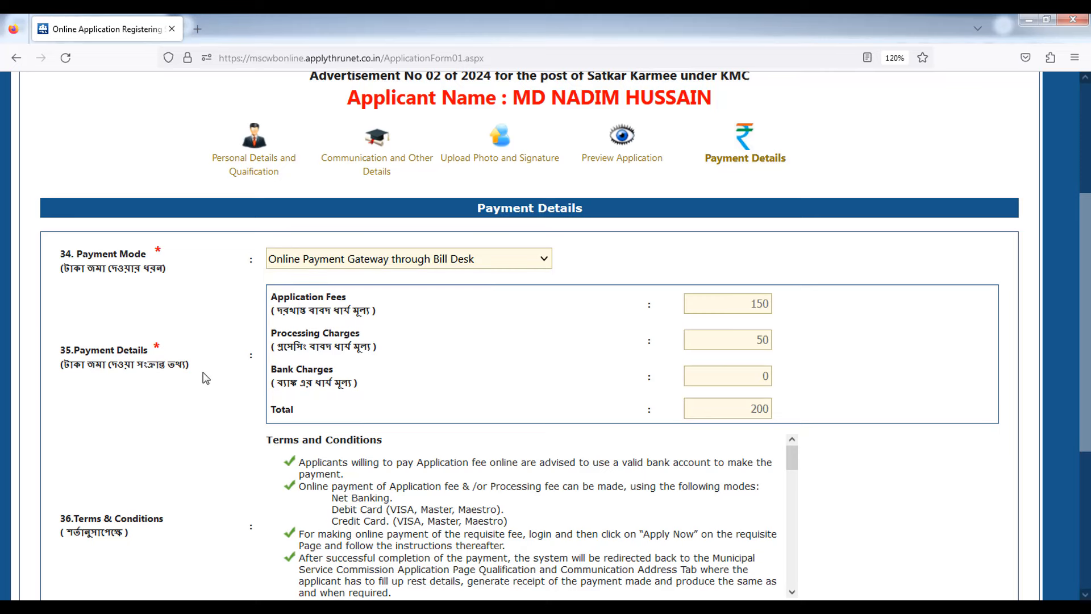
pyautogui.scroll(-3, 203, 376)
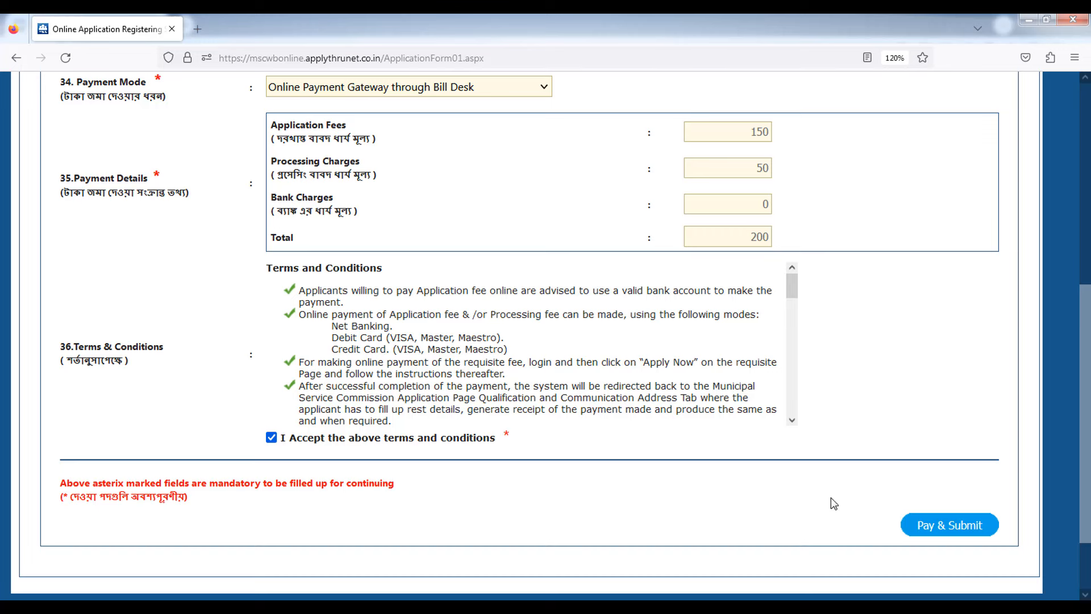
pyautogui.click(953, 533)
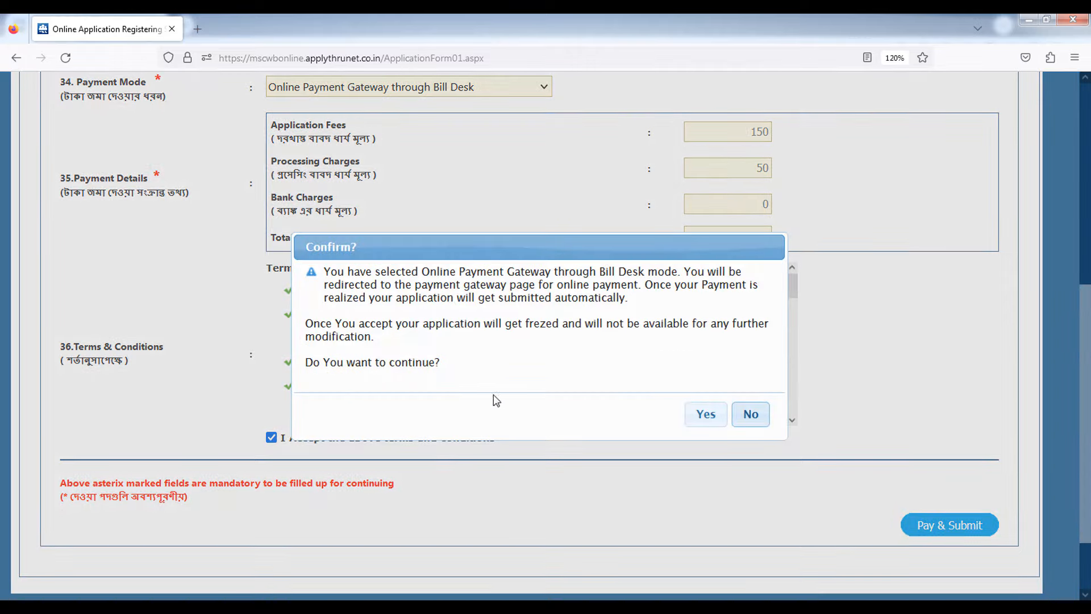
pyautogui.click(703, 414)
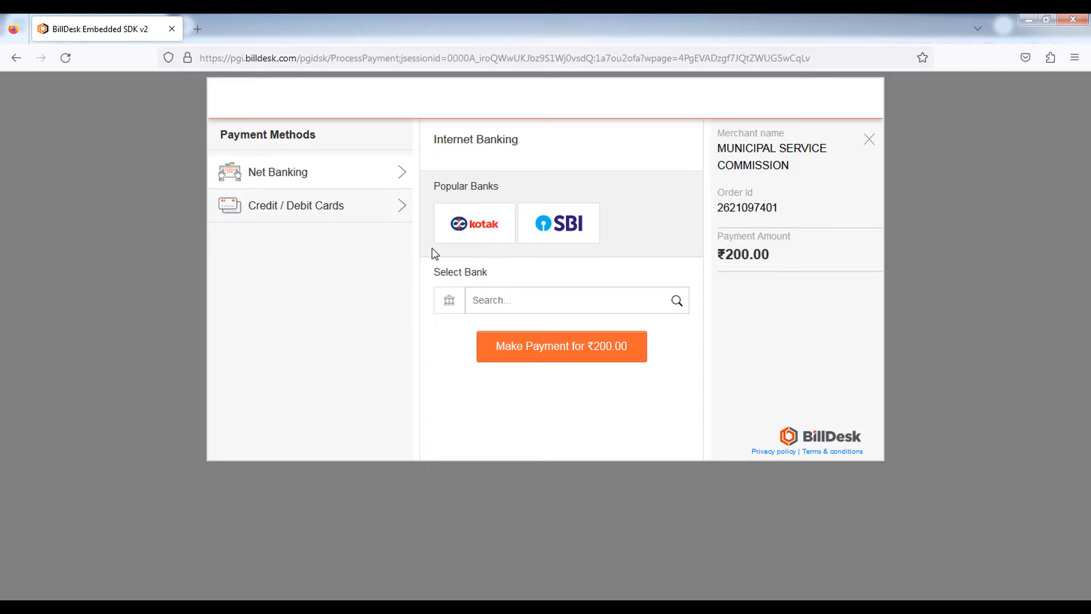
# - Switch the payment method to Credit / Debit Cards and focus the Card Holder Name field
pyautogui.click(291, 207)
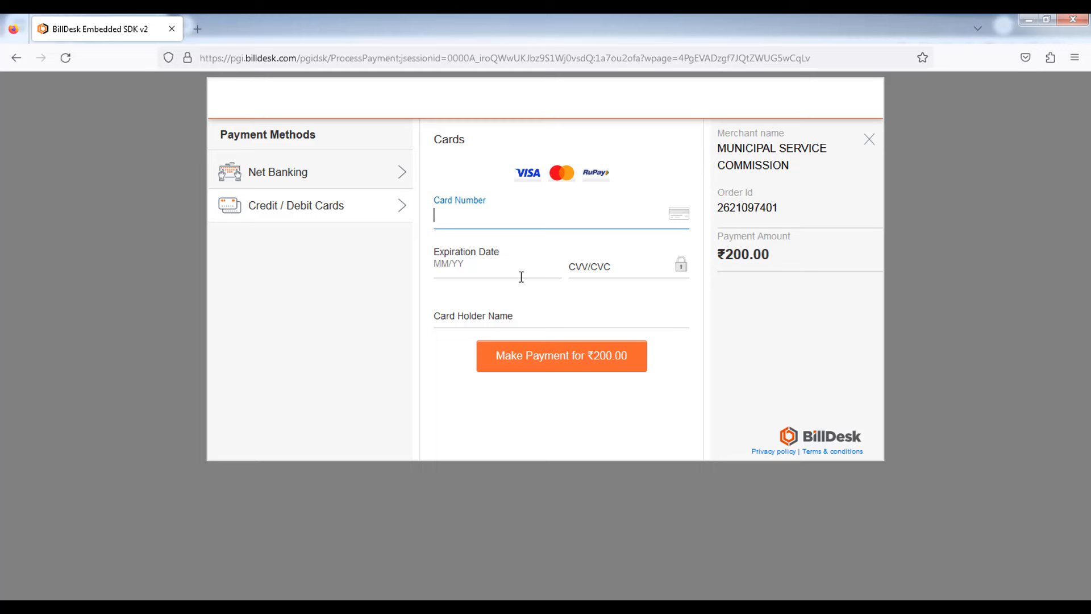
pyautogui.click(472, 318)
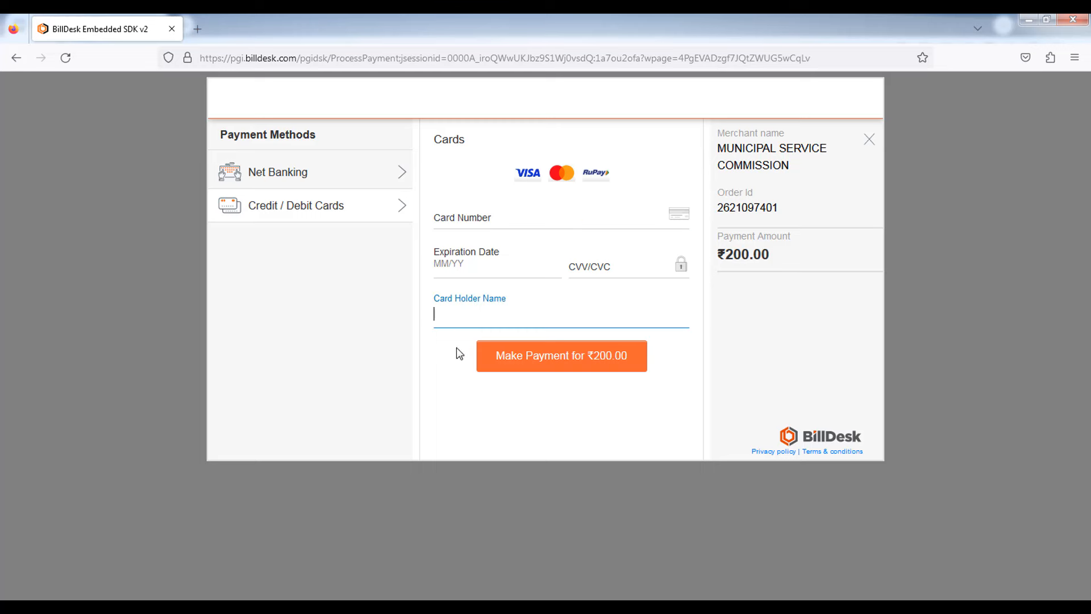